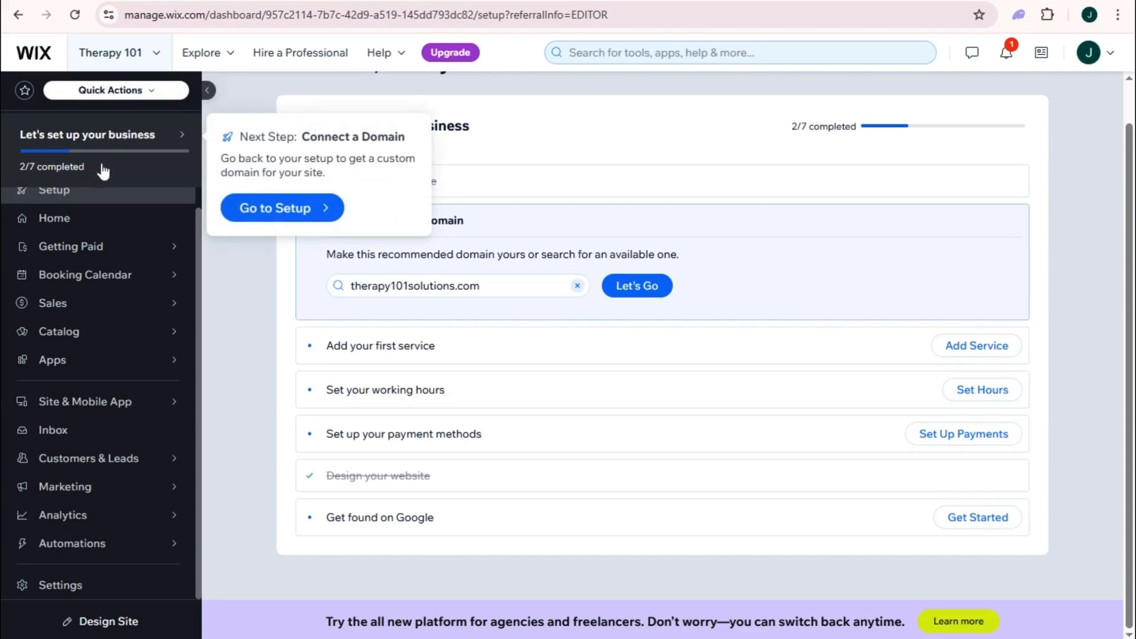
Step: Open the site's Settings page and scroll through its finance, payments and business categories
{"action": "mouse_move", "coordinate": [102, 370]}
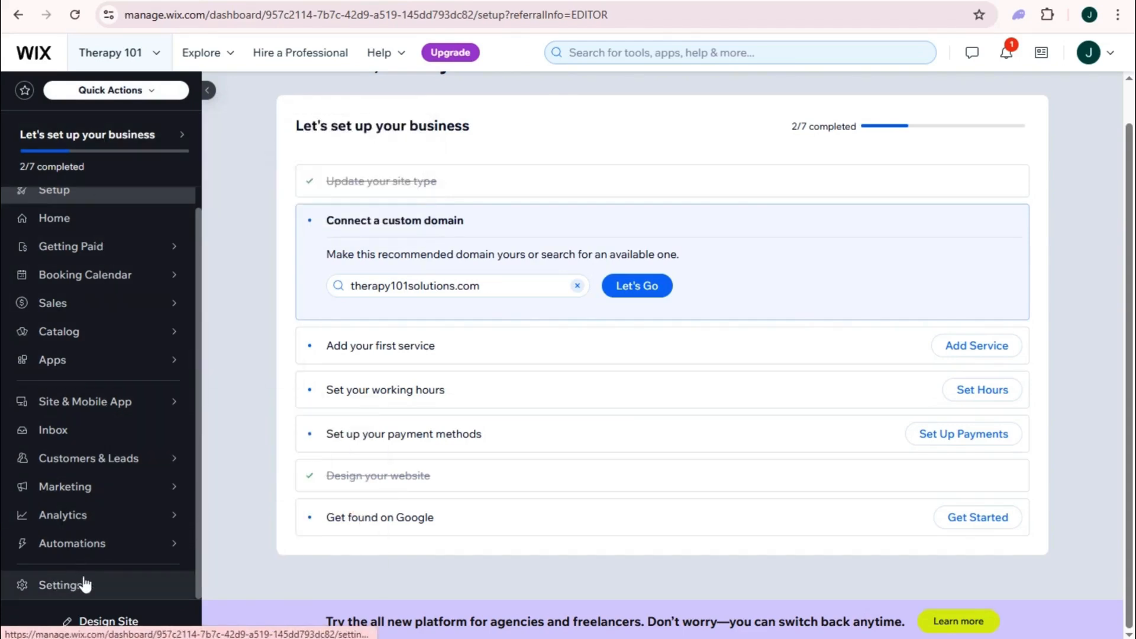
{"action": "left_click", "coordinate": [68, 585]}
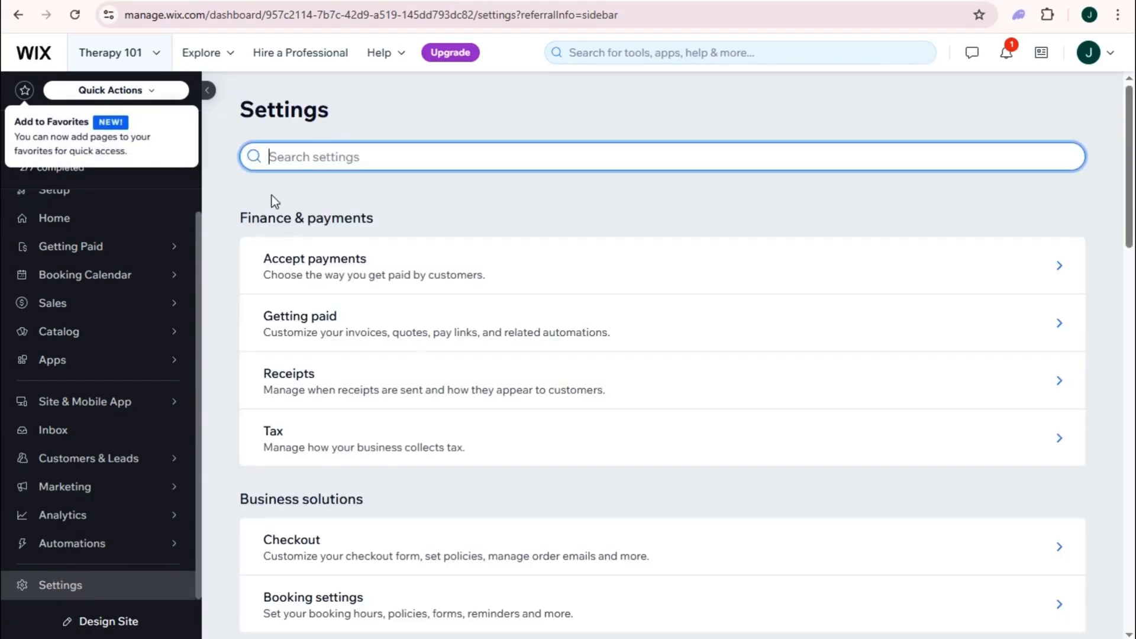
{"action": "scroll", "coordinate": [361, 287], "scroll_direction": "down", "scroll_amount": 4}
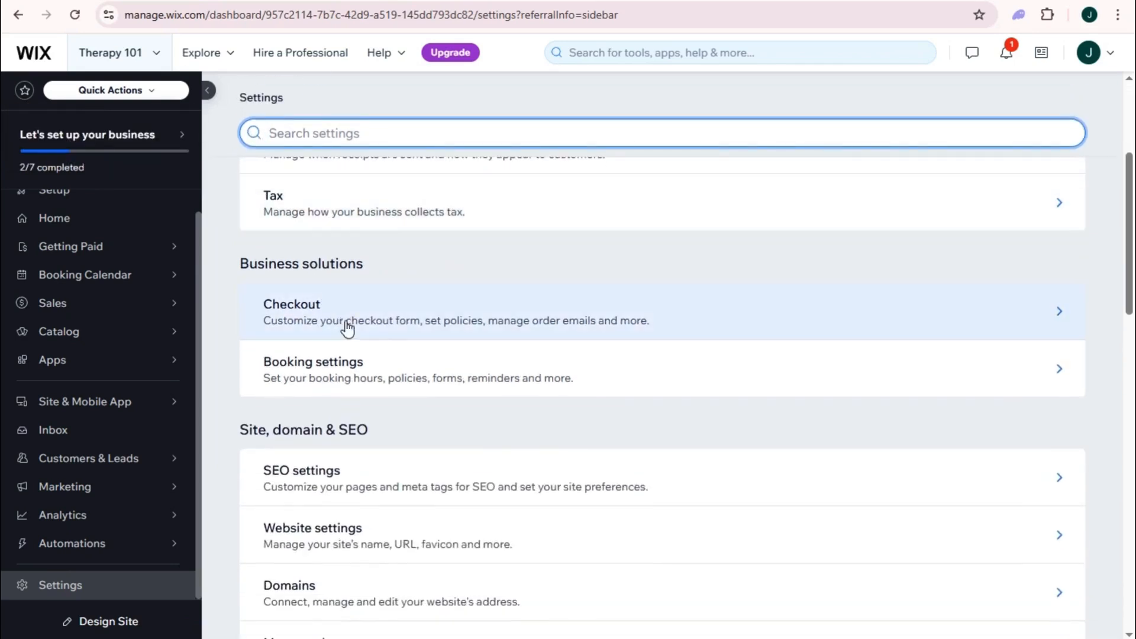
{"action": "scroll", "coordinate": [400, 367], "scroll_direction": "down", "scroll_amount": 1}
{"action": "scroll", "coordinate": [414, 360], "scroll_direction": "down", "scroll_amount": 1}
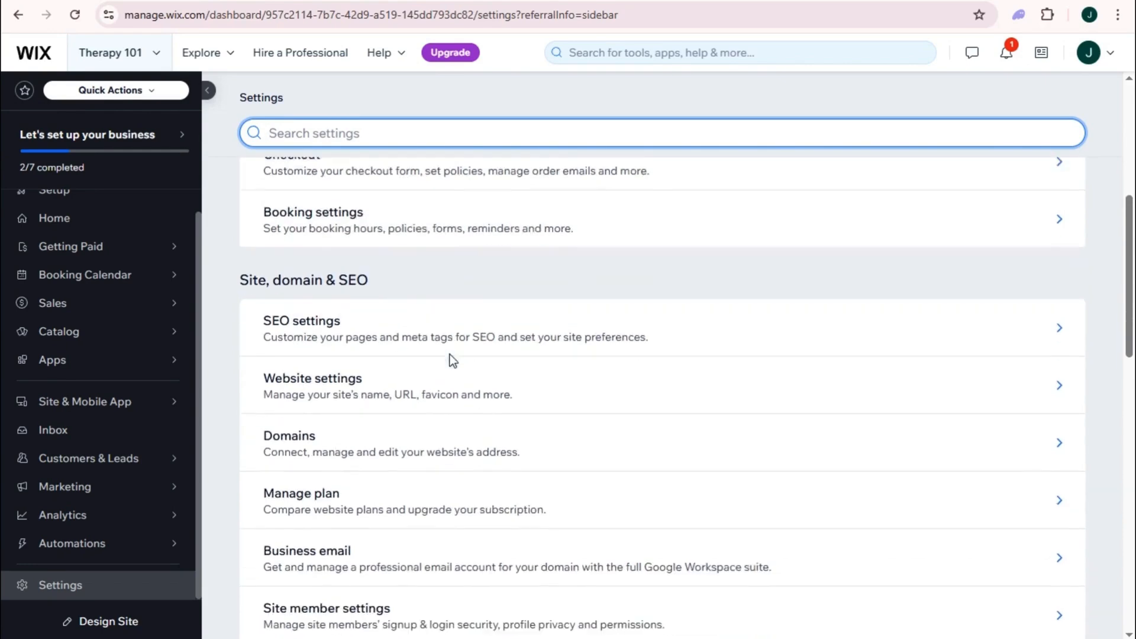
{"action": "scroll", "coordinate": [361, 349], "scroll_direction": "down", "scroll_amount": 3}
{"action": "scroll", "coordinate": [374, 366], "scroll_direction": "down", "scroll_amount": 6}
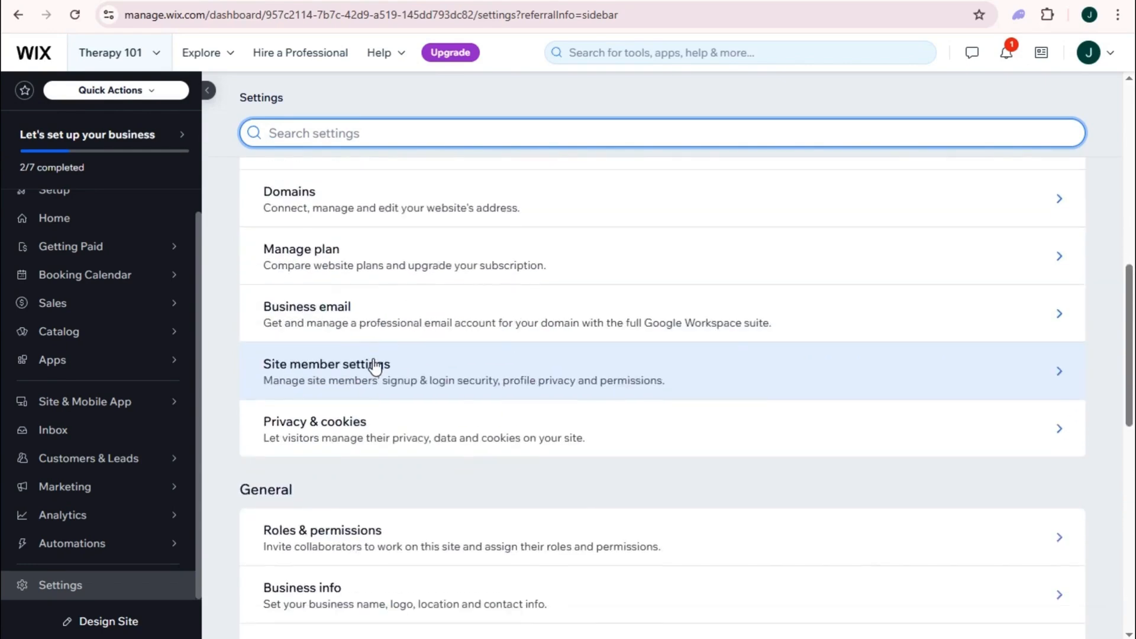
{"action": "scroll", "coordinate": [403, 373], "scroll_direction": "down", "scroll_amount": 3}
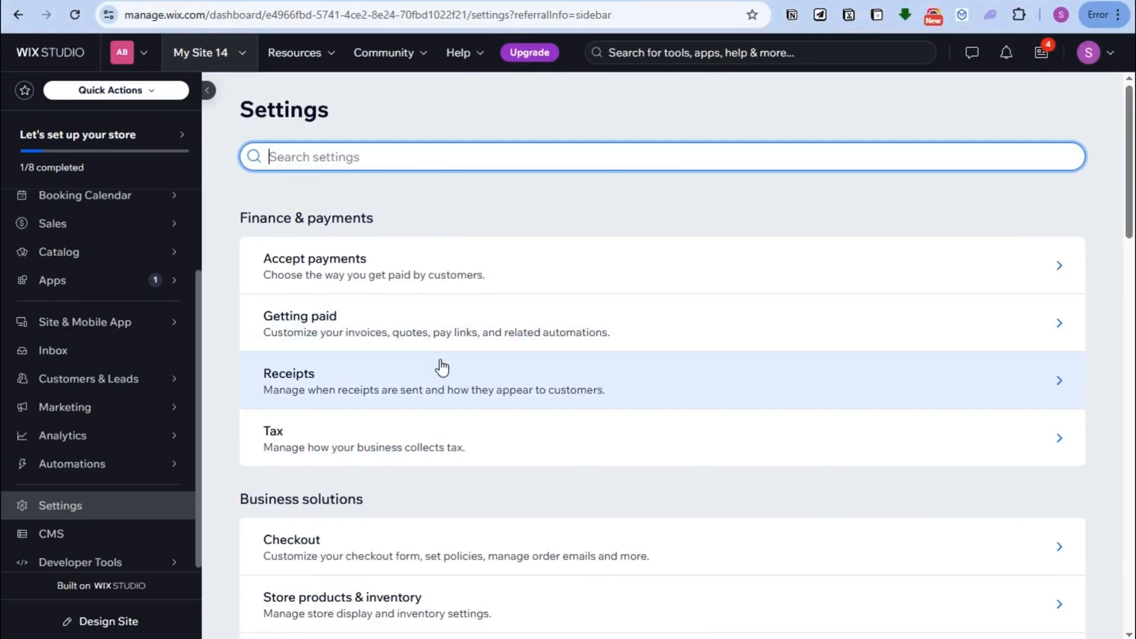
Step: Go to Shipping, delivery & fulfillment under Business solutions in Settings
{"action": "scroll", "coordinate": [361, 296], "scroll_direction": "down", "scroll_amount": 4}
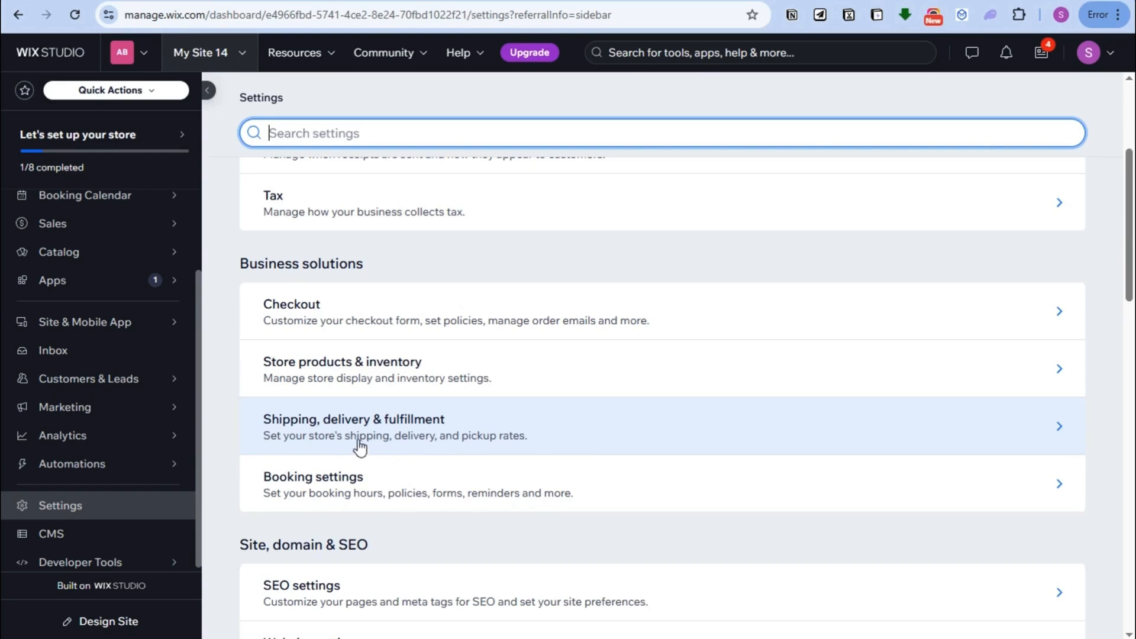
{"action": "left_click", "coordinate": [437, 445]}
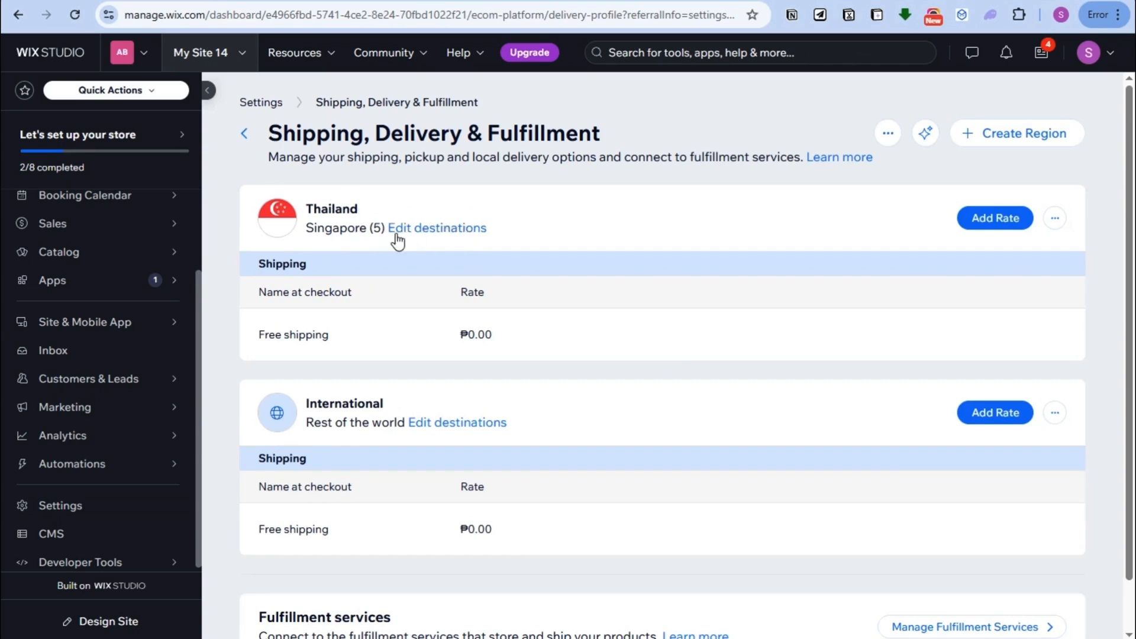
Step: Add Brazil and United States as destinations of the Thailand region and save
{"action": "left_click", "coordinate": [432, 231]}
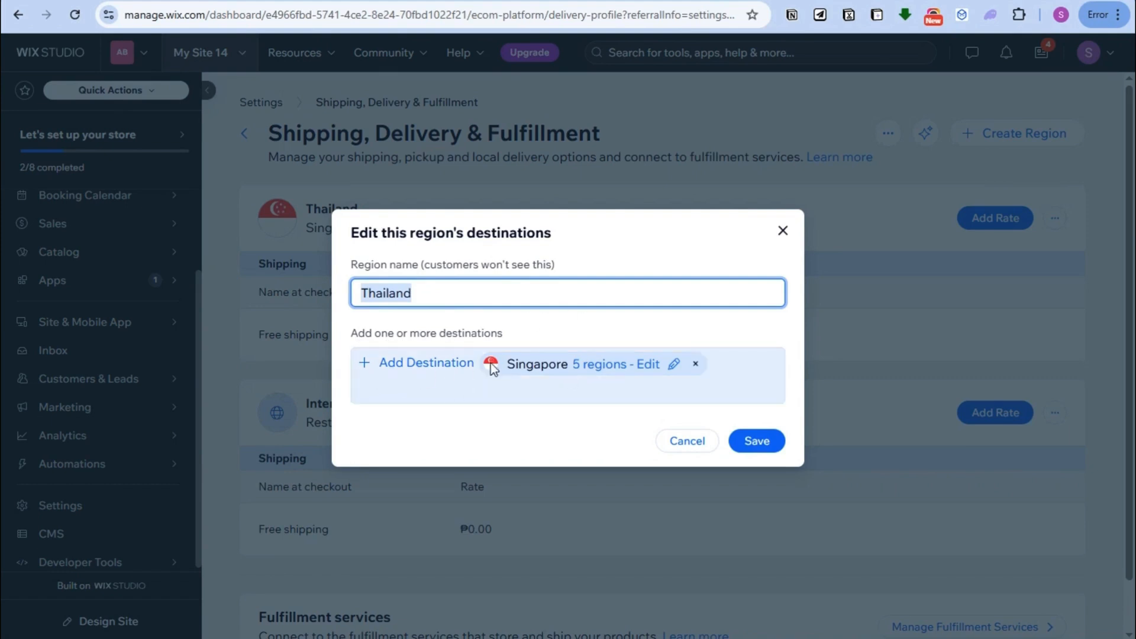
{"action": "left_click", "coordinate": [431, 370]}
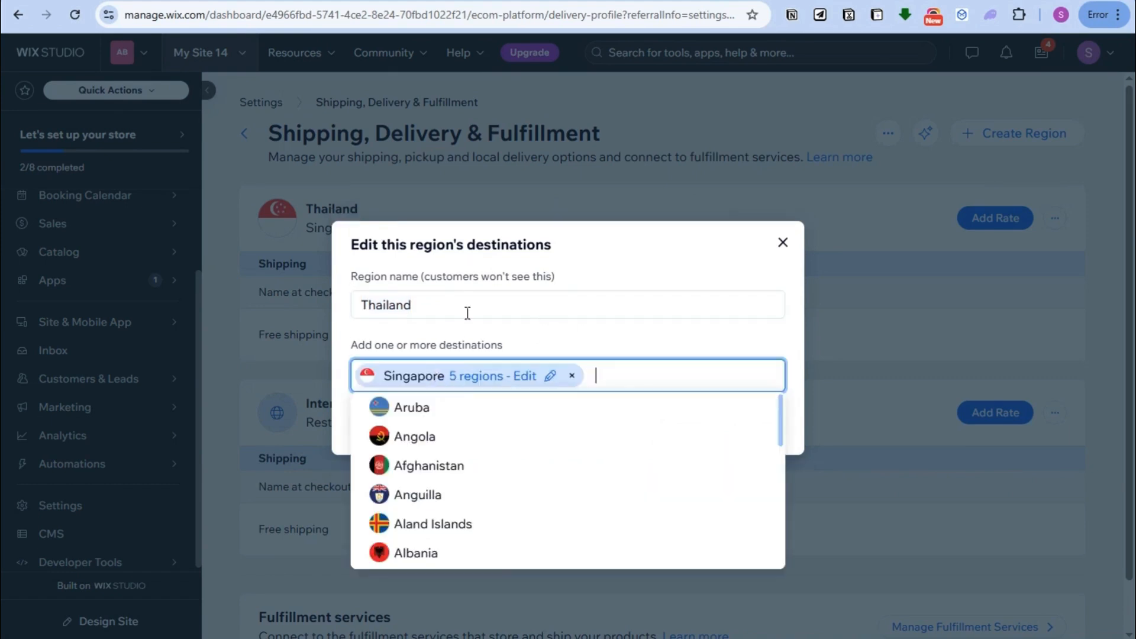
{"action": "scroll", "coordinate": [549, 465], "scroll_direction": "down", "scroll_amount": 5}
{"action": "scroll", "coordinate": [548, 472], "scroll_direction": "down", "scroll_amount": 3}
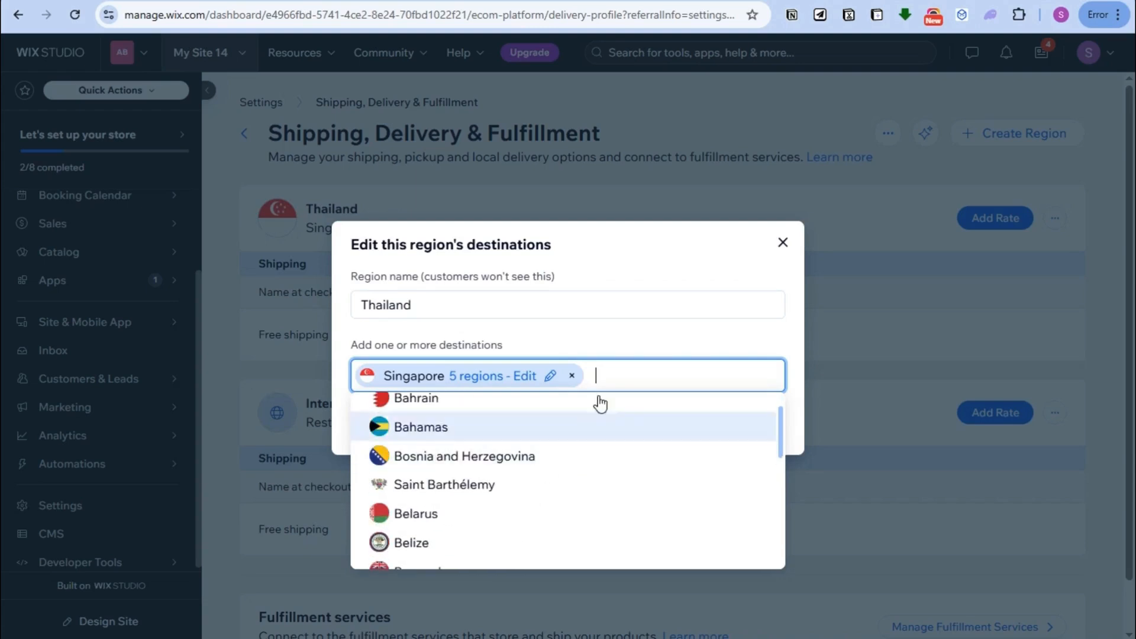
{"action": "scroll", "coordinate": [502, 451], "scroll_direction": "down", "scroll_amount": 3}
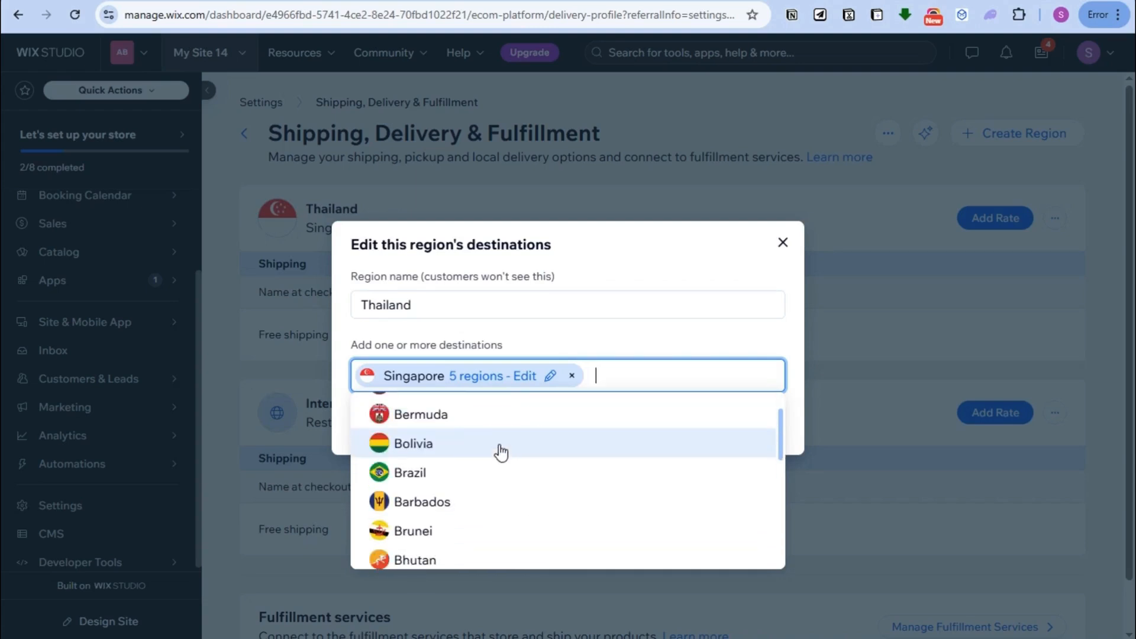
{"action": "left_click", "coordinate": [443, 473]}
{"action": "left_click", "coordinate": [620, 398]}
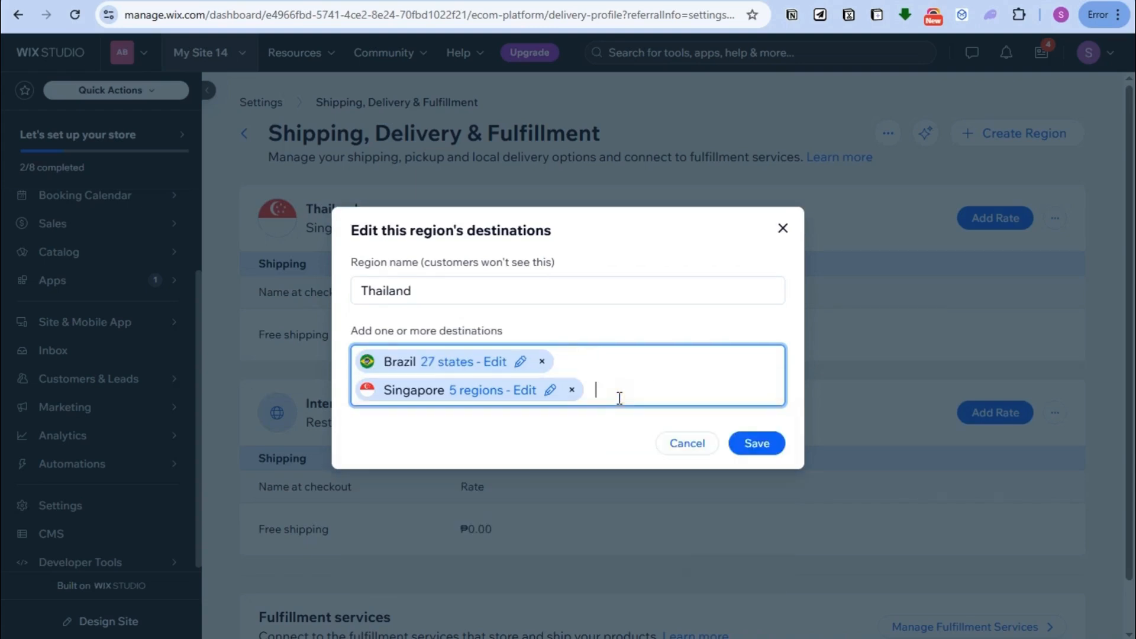
{"action": "type", "text": "United"}
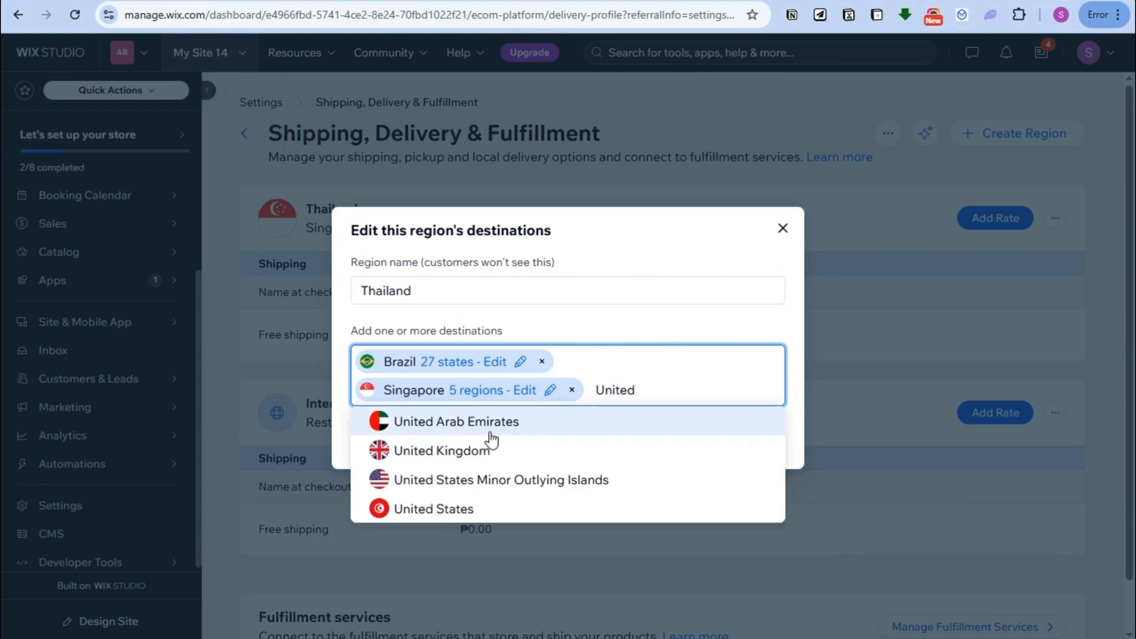
{"action": "left_click", "coordinate": [457, 509]}
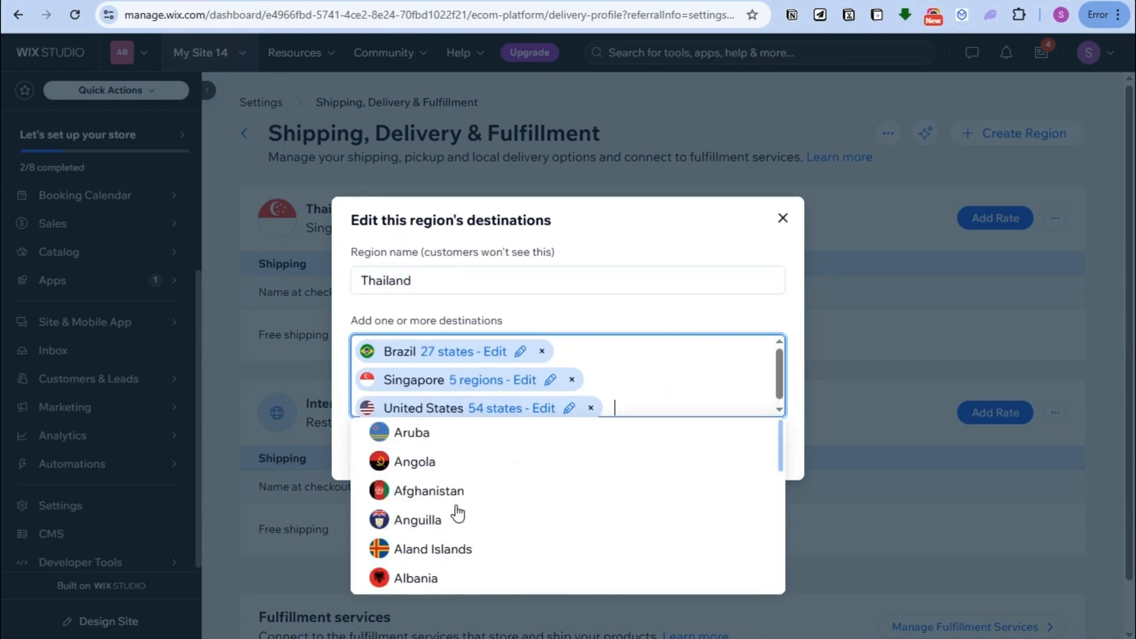
{"action": "left_click", "coordinate": [763, 308]}
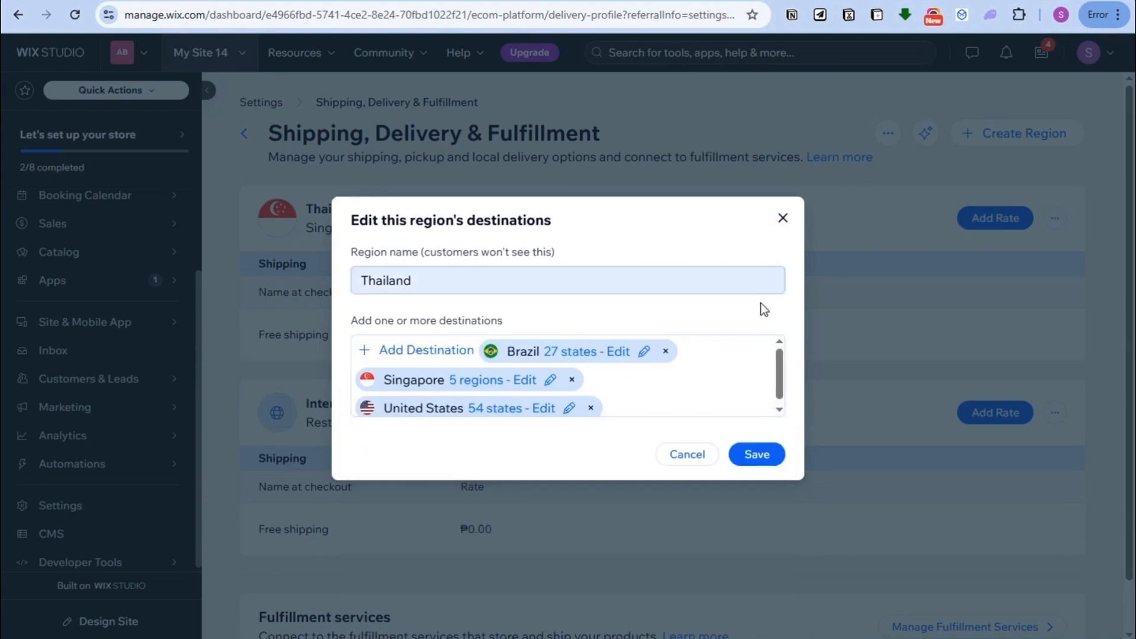
{"action": "left_click", "coordinate": [759, 455]}
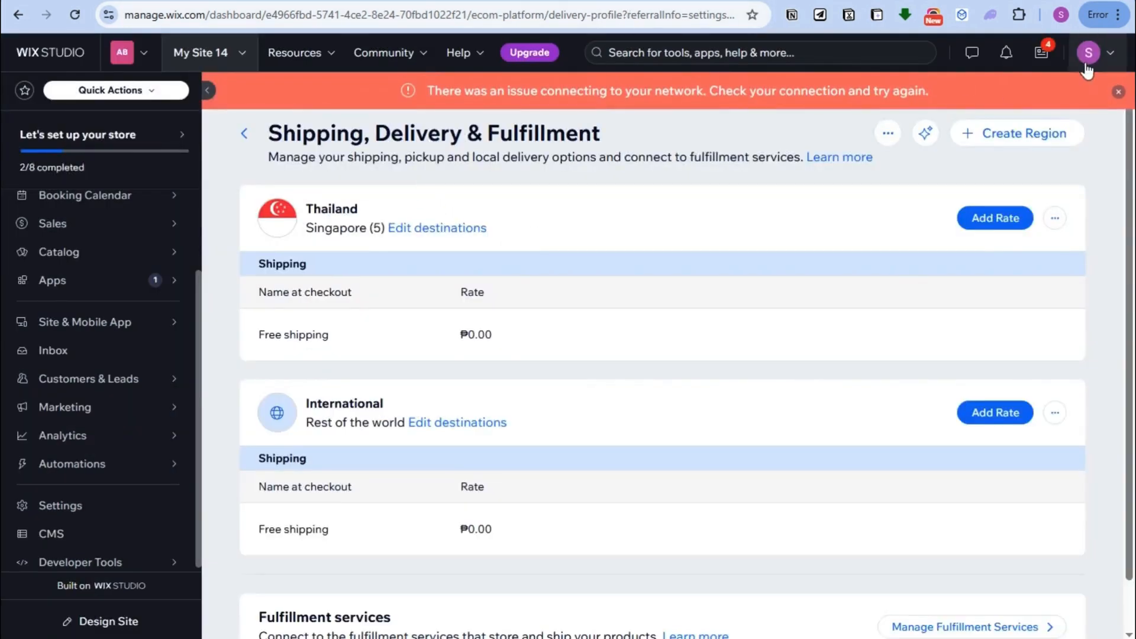
Step: Dismiss the network error banner and choose Add Rate from the Thailand region's menu
{"action": "left_click", "coordinate": [1119, 93]}
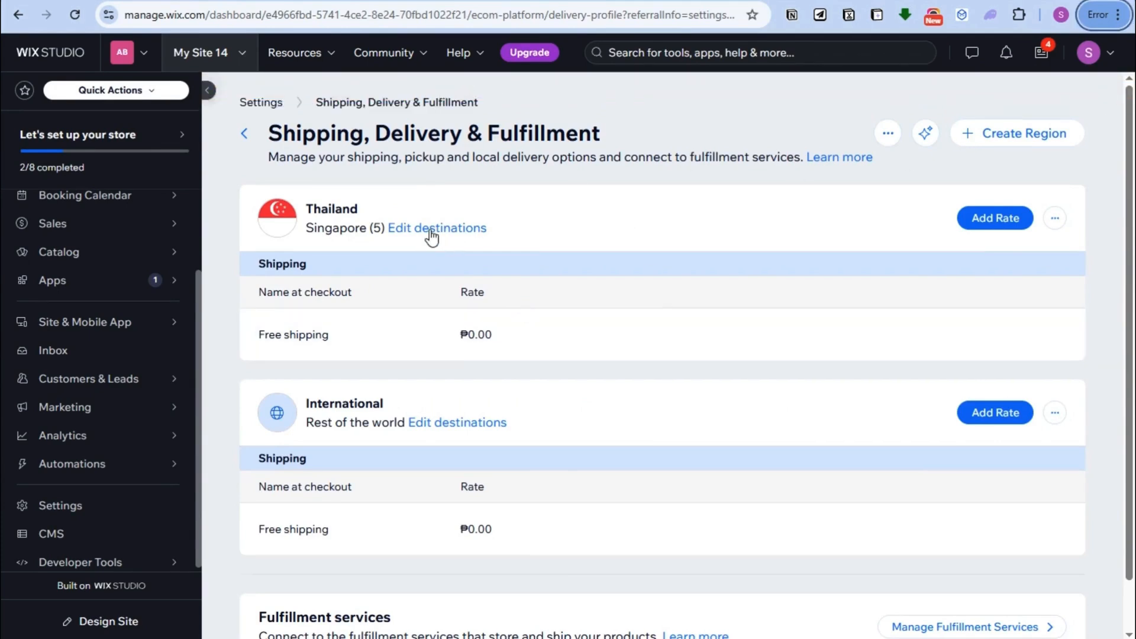
{"action": "left_click", "coordinate": [1058, 221]}
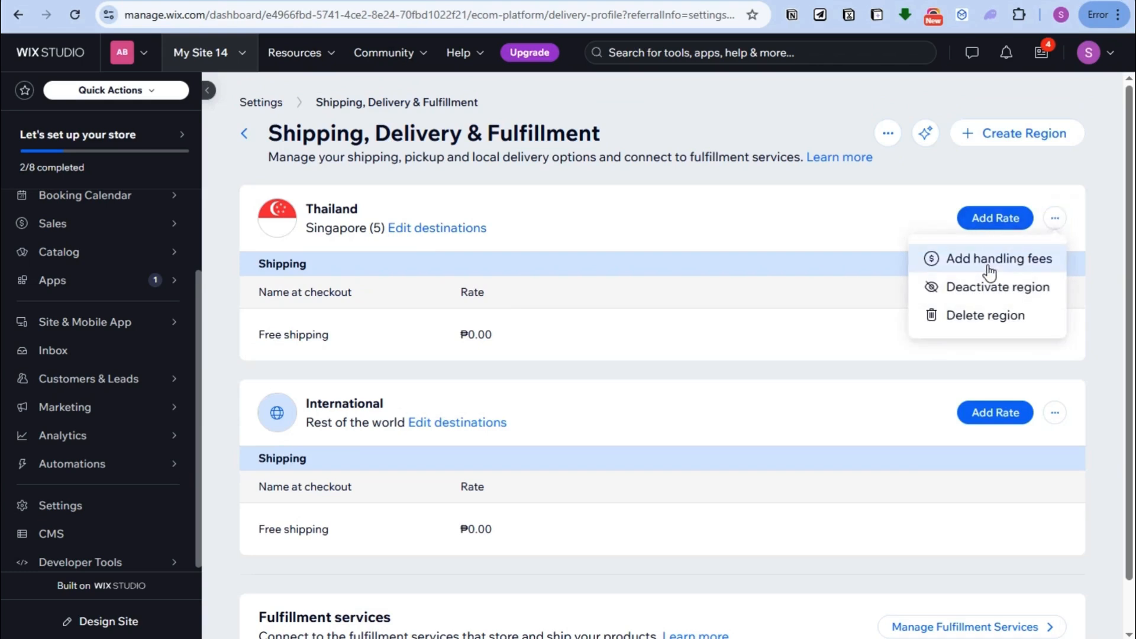
{"action": "left_click", "coordinate": [993, 317]}
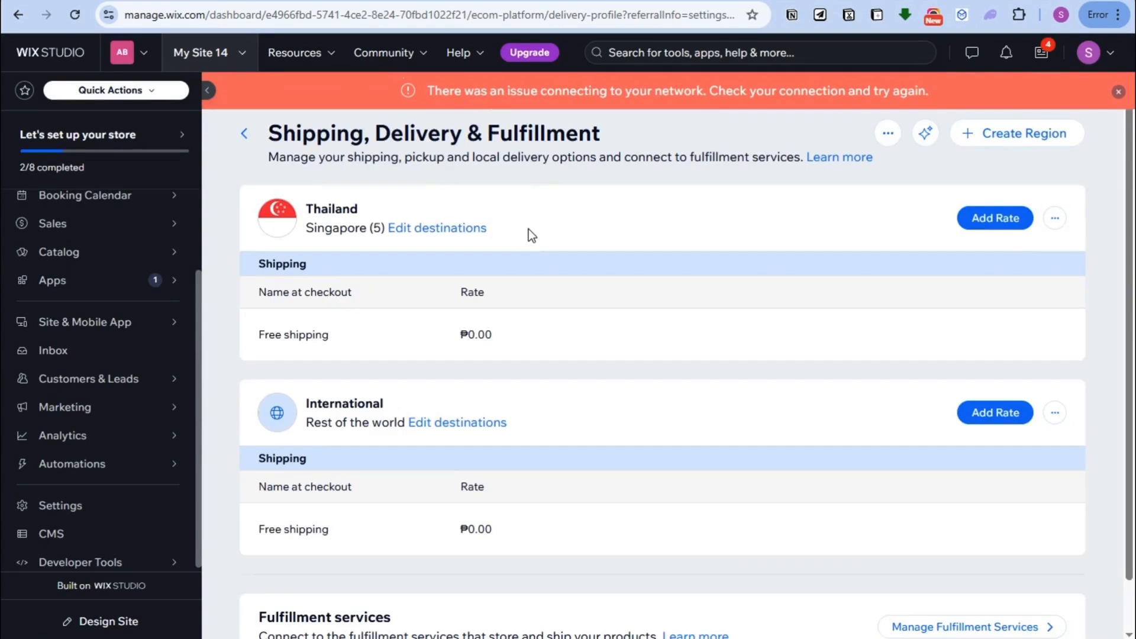
{"action": "left_click", "coordinate": [1055, 218]}
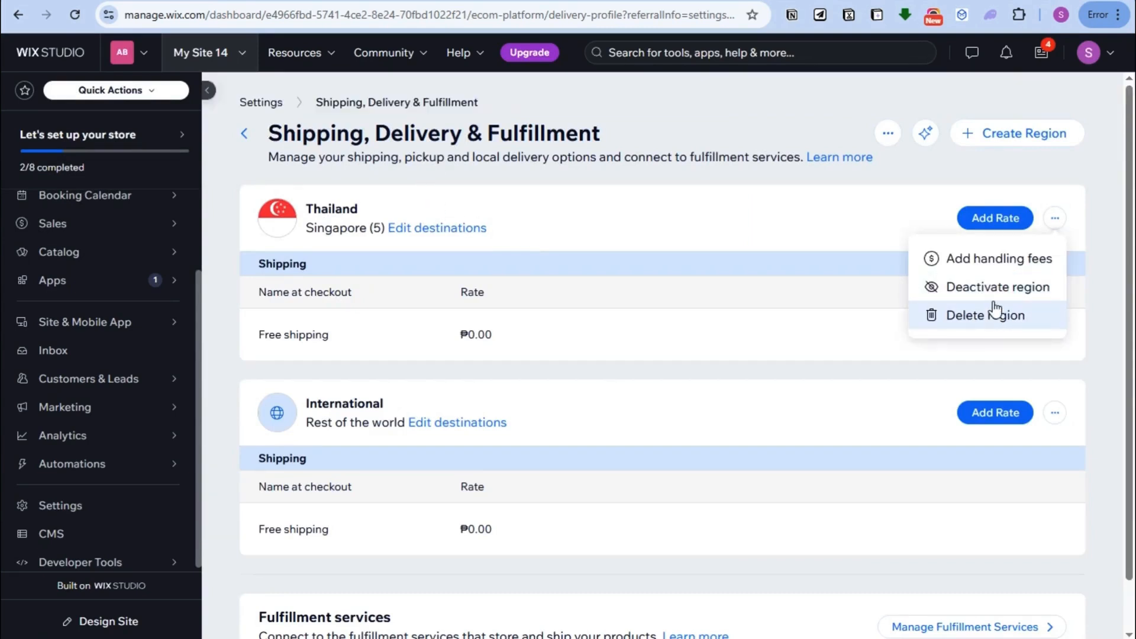
{"action": "left_click", "coordinate": [991, 220]}
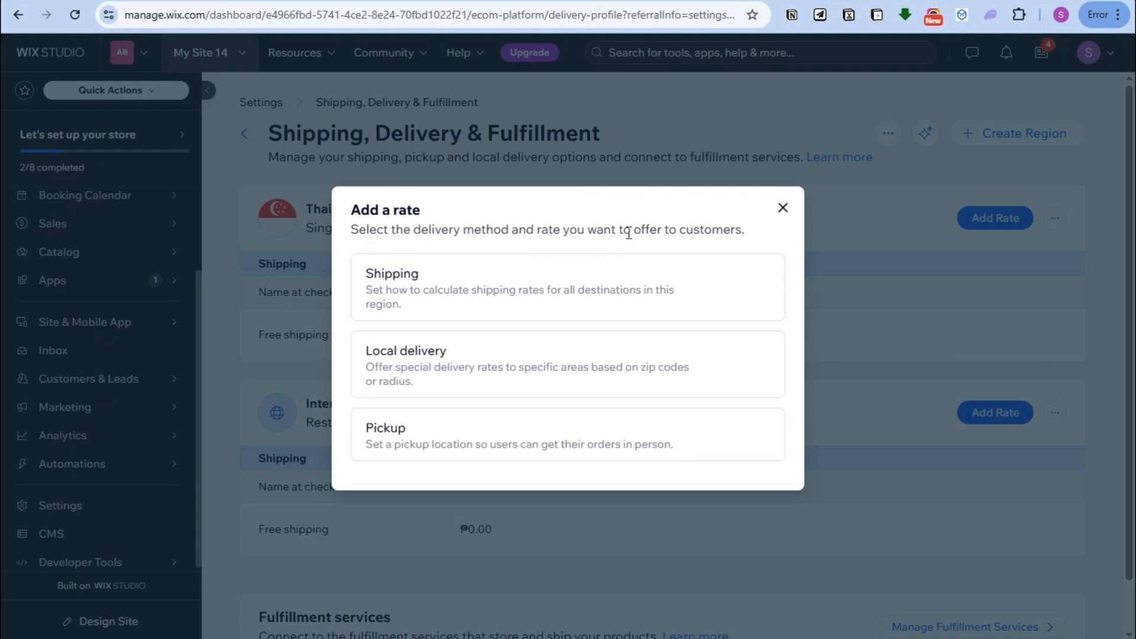
Step: Pick Shipping as the delivery method for the new Thailand rate
{"action": "mouse_move", "coordinate": [388, 301]}
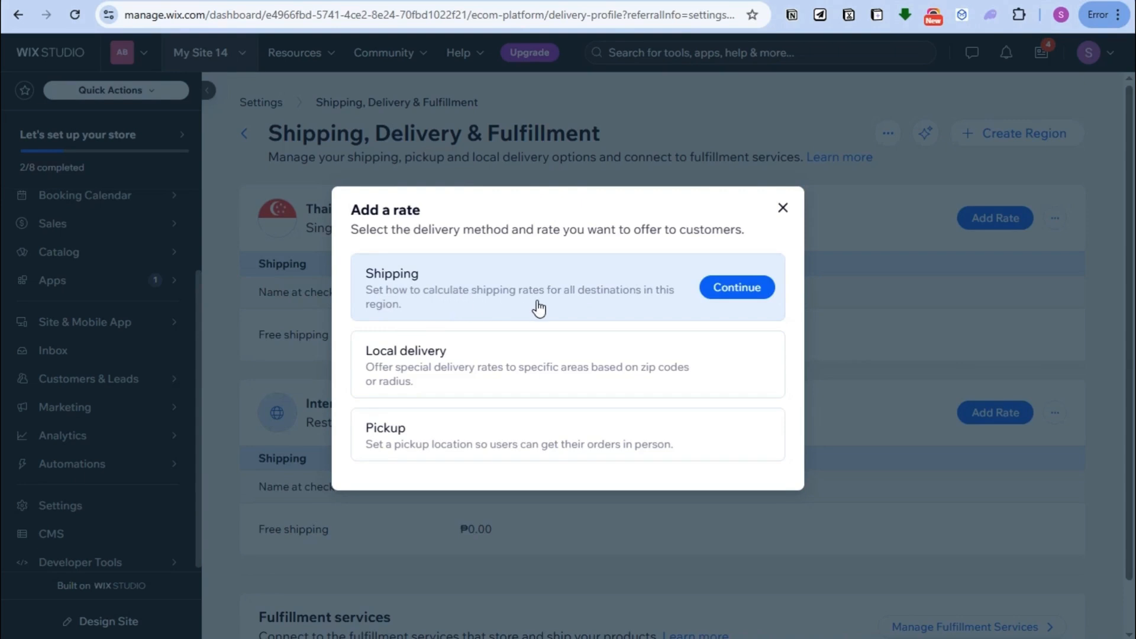
{"action": "left_click", "coordinate": [725, 294]}
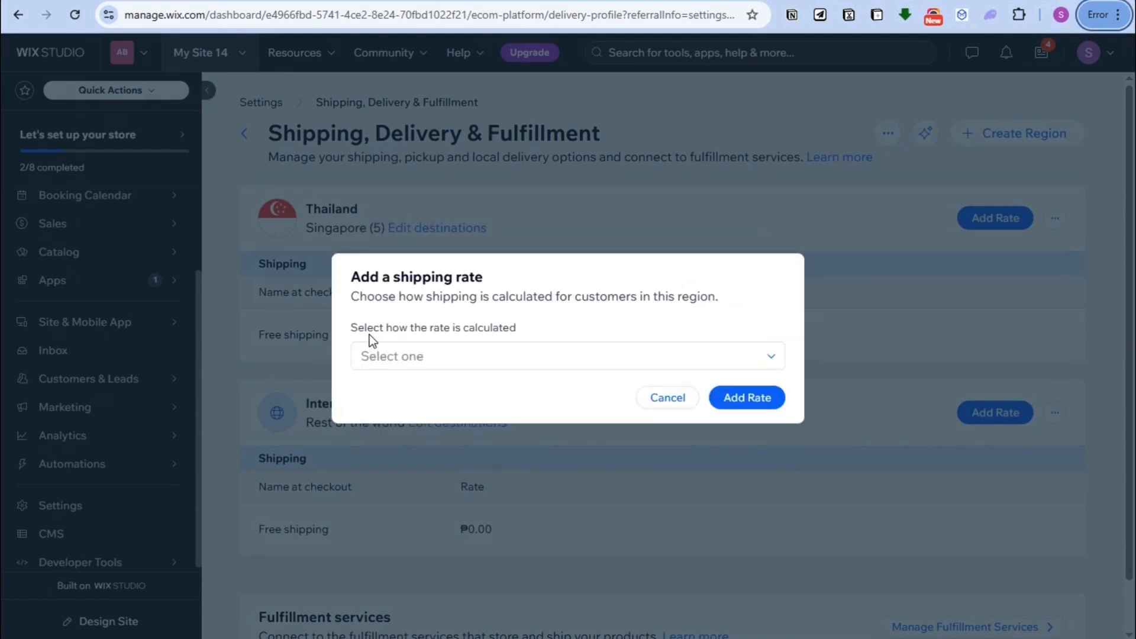
Step: Bring up the rate-calculation options for the new Thailand shipping rate
{"action": "left_click", "coordinate": [768, 357]}
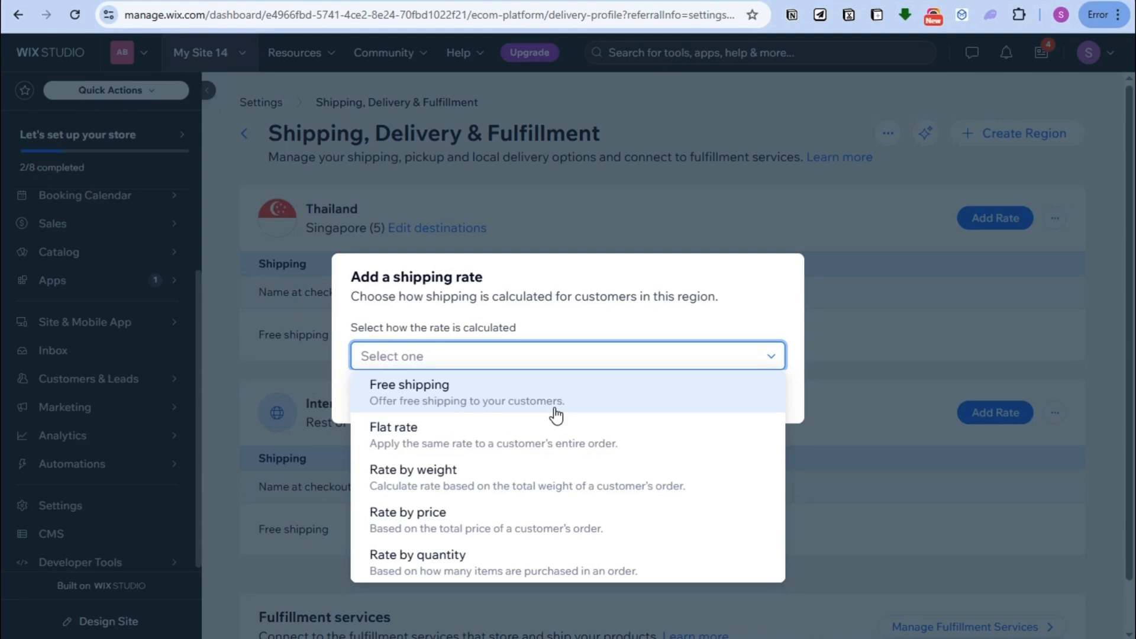
{"action": "key", "text": "alt"}
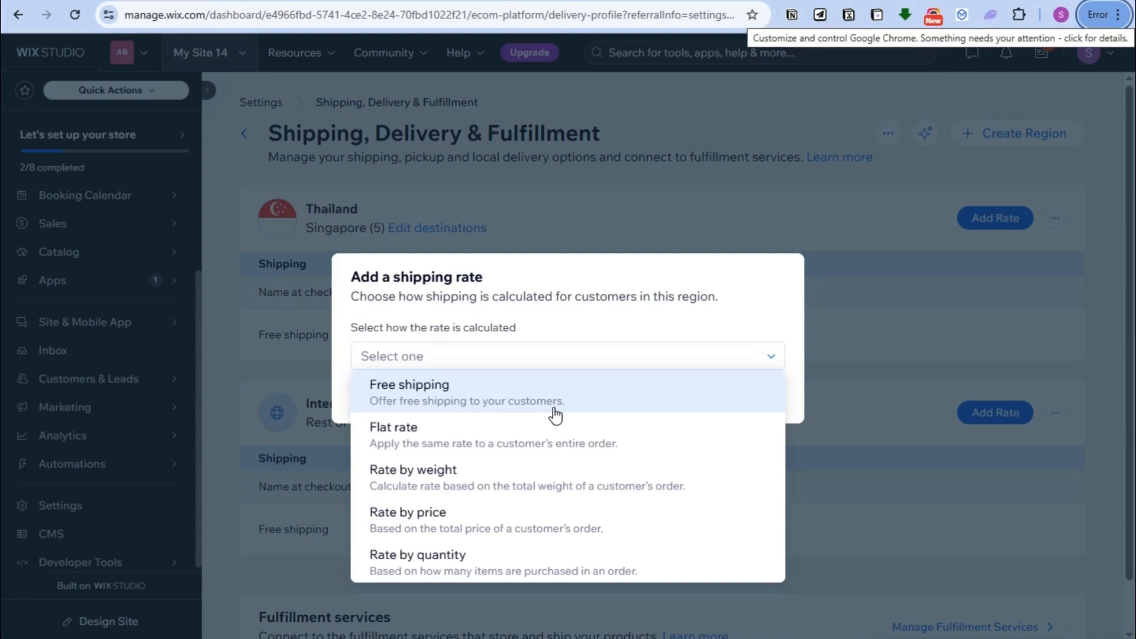
{"action": "key", "text": "alt"}
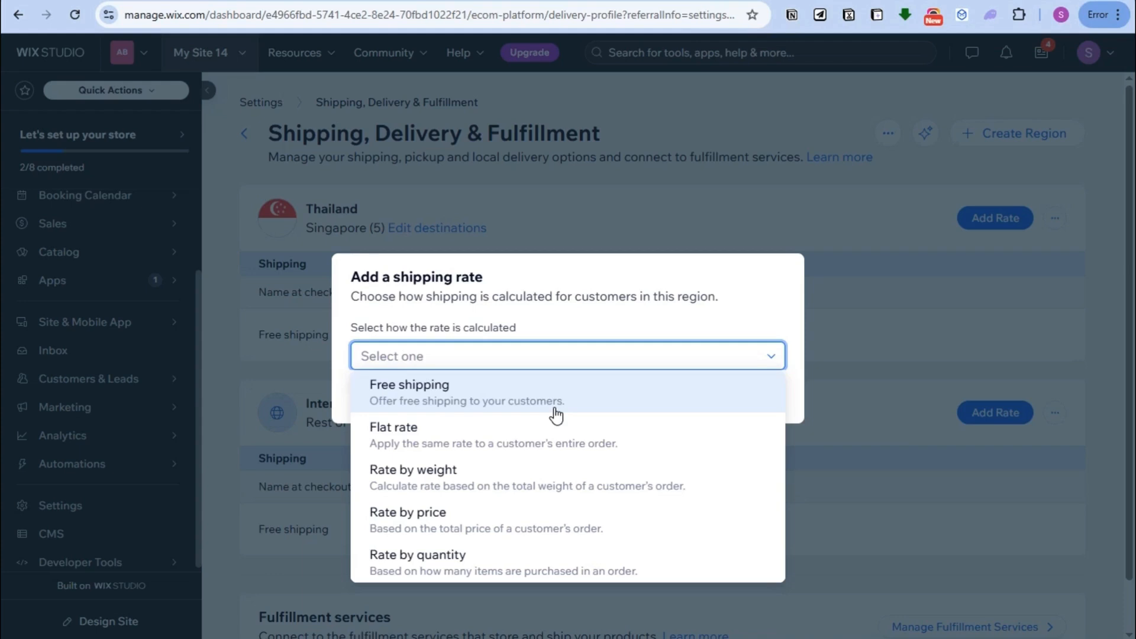
{"action": "key", "text": "alt"}
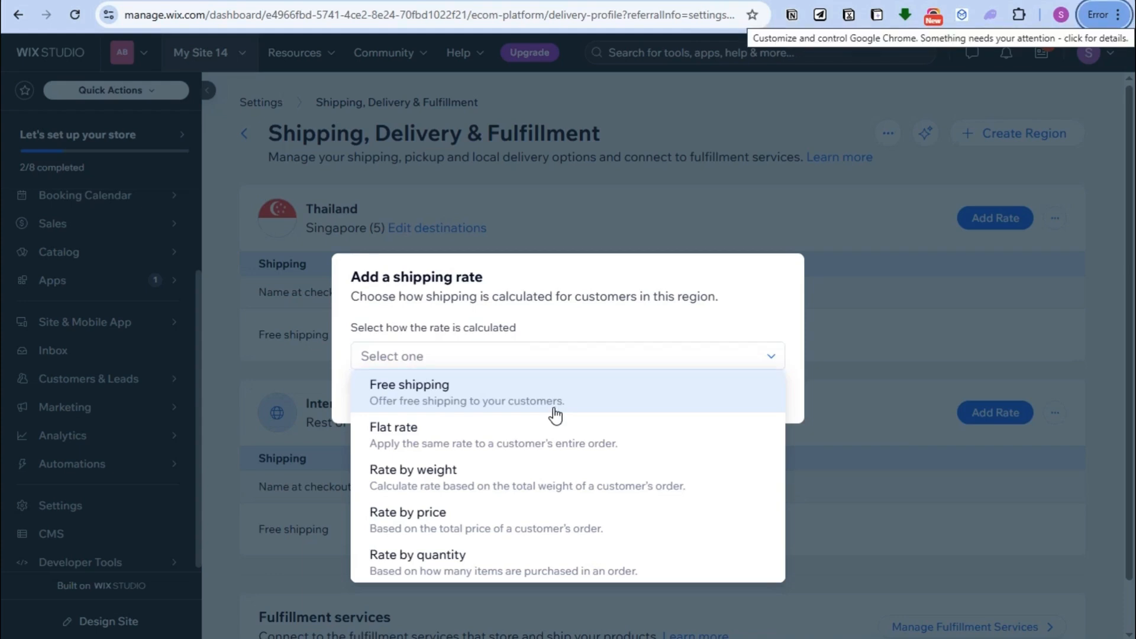
{"action": "key", "text": "alt"}
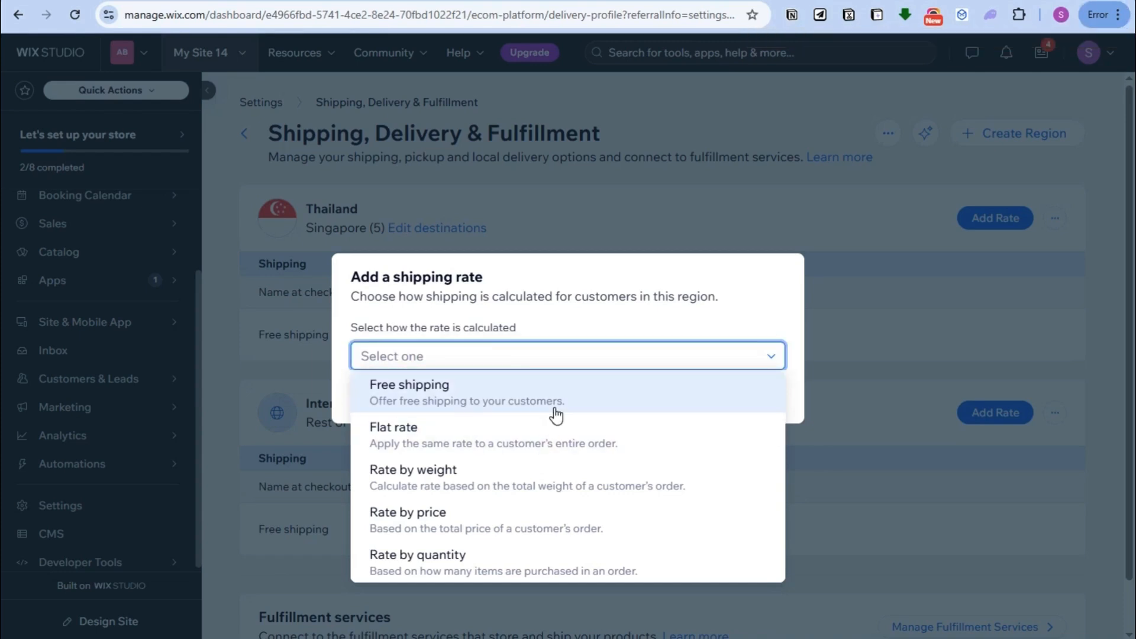
{"action": "key", "text": "alt"}
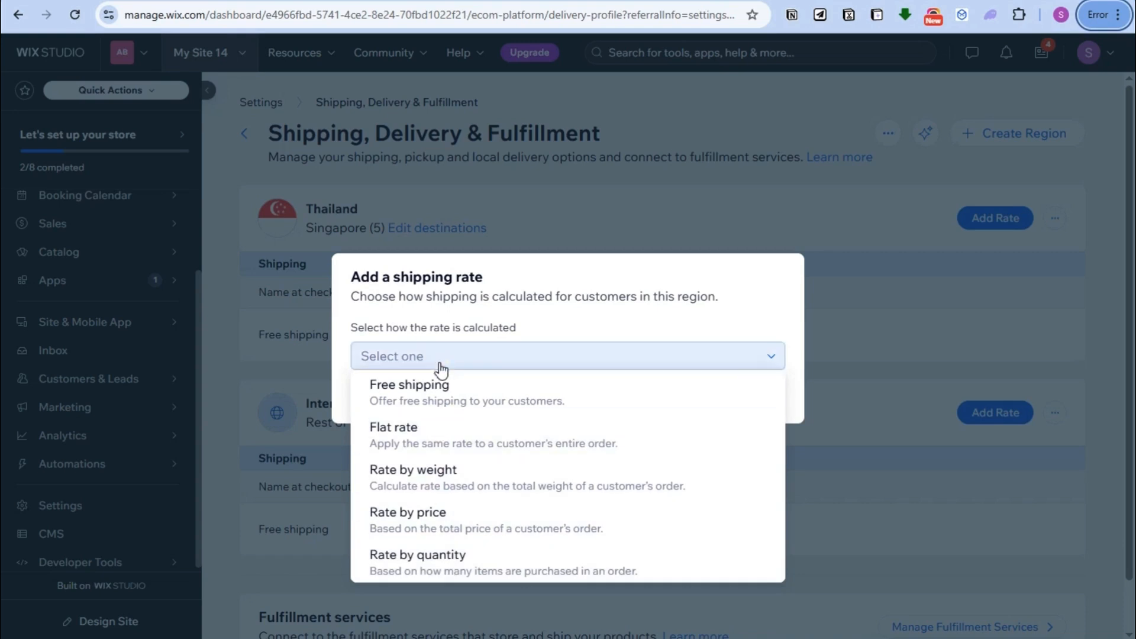
Step: Make it a free rate named Standard Shipping with an estimated delivery time, and add it
{"action": "left_click", "coordinate": [439, 393]}
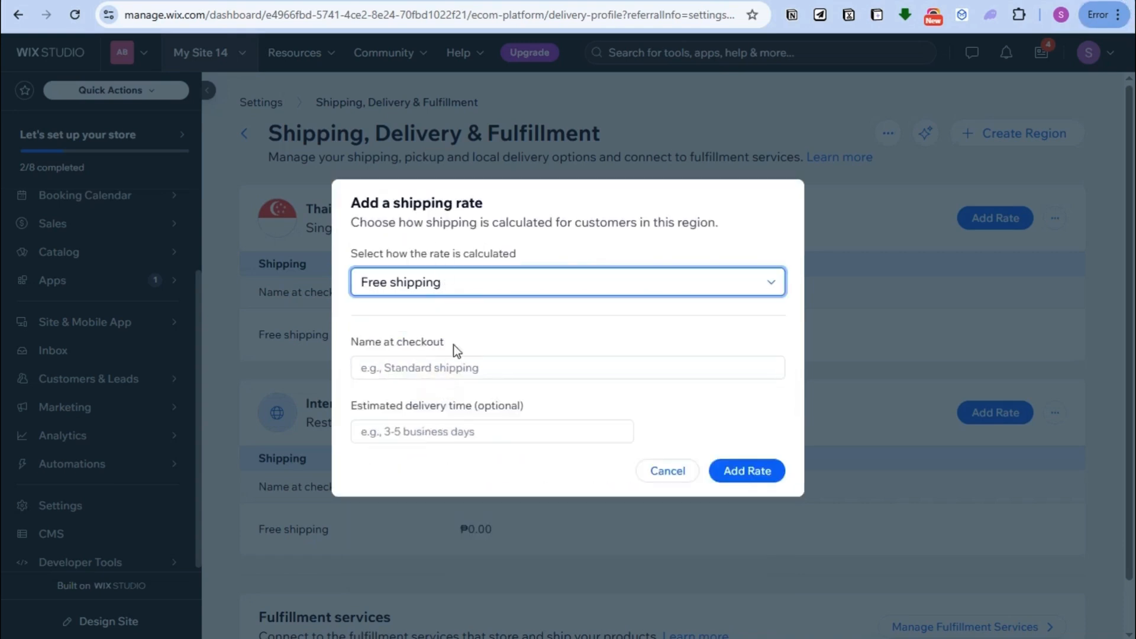
{"action": "left_click", "coordinate": [467, 370]}
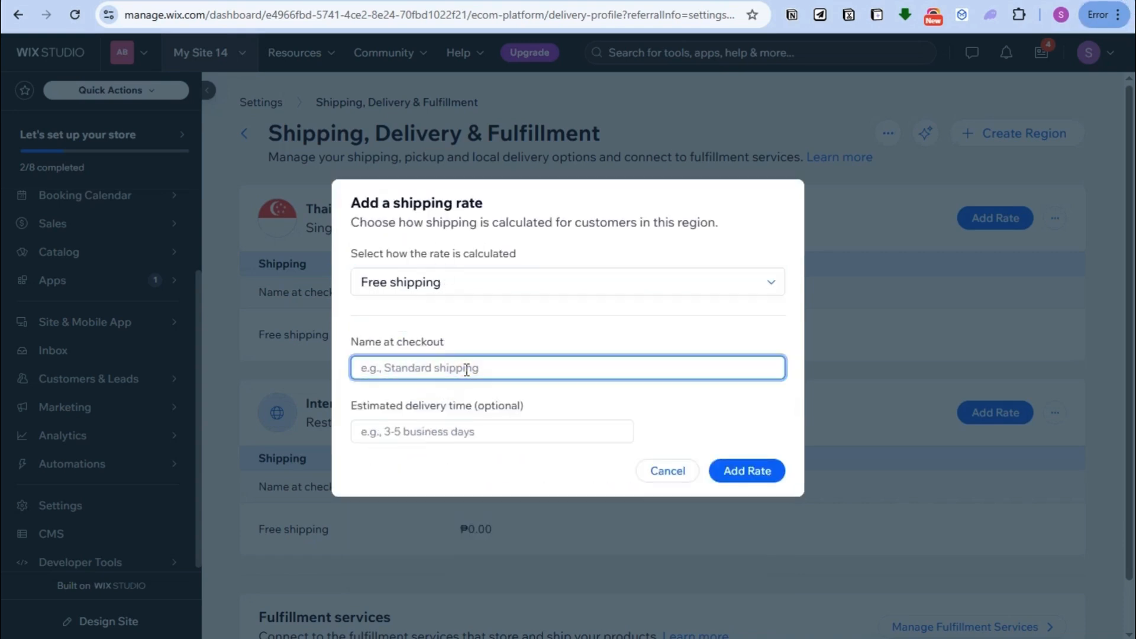
{"action": "type", "text": "Standard Ship"}
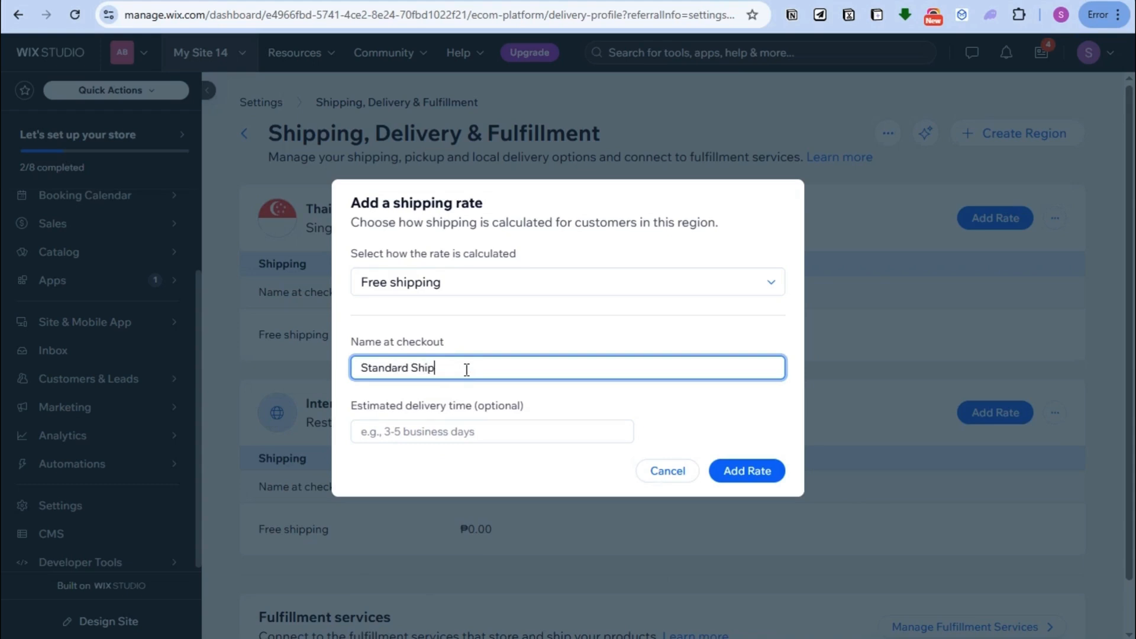
{"action": "type", "text": "ping"}
{"action": "left_click", "coordinate": [441, 429]}
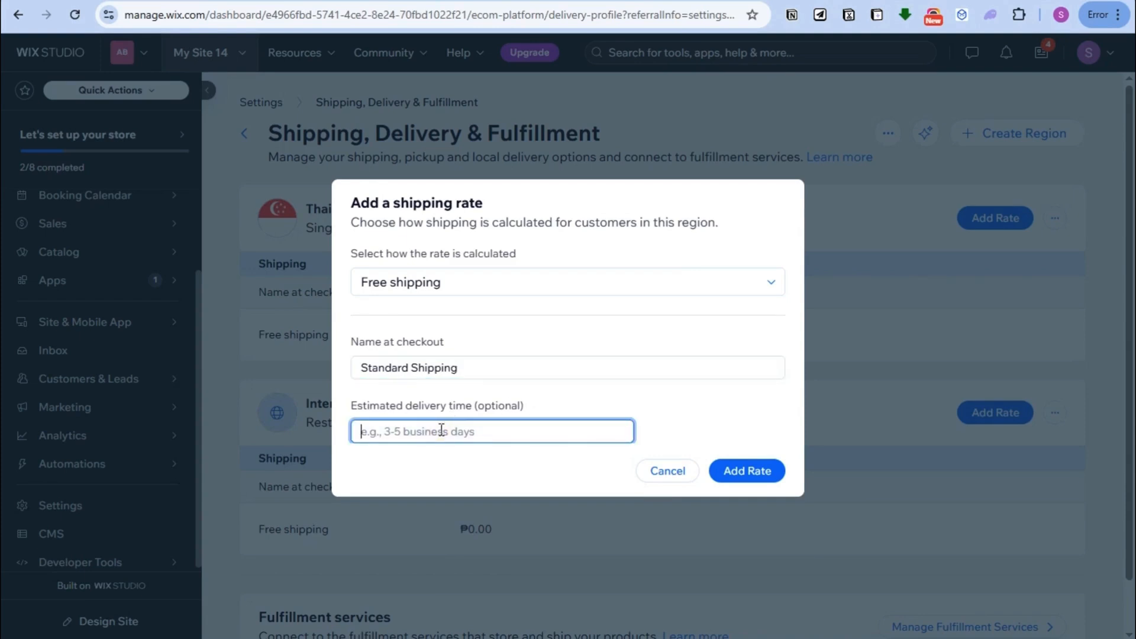
{"action": "type", "text": "5-7 Days"}
{"action": "left_click", "coordinate": [732, 470]}
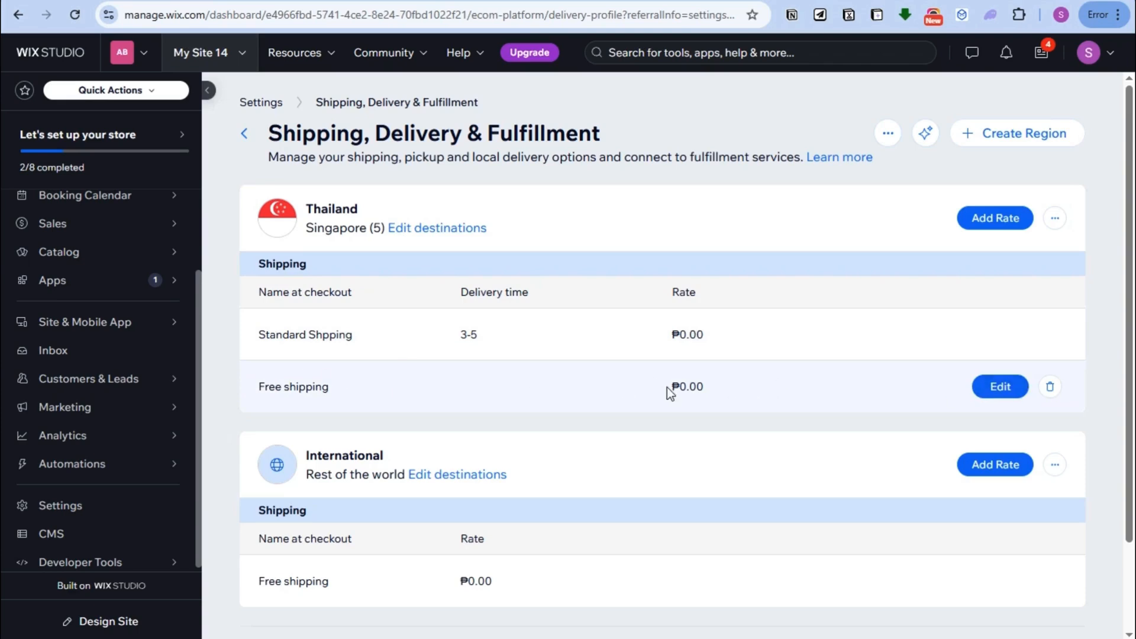
Step: Reopen the Standard Shpping rate for editing and check its rate type
{"action": "left_click", "coordinate": [1004, 331]}
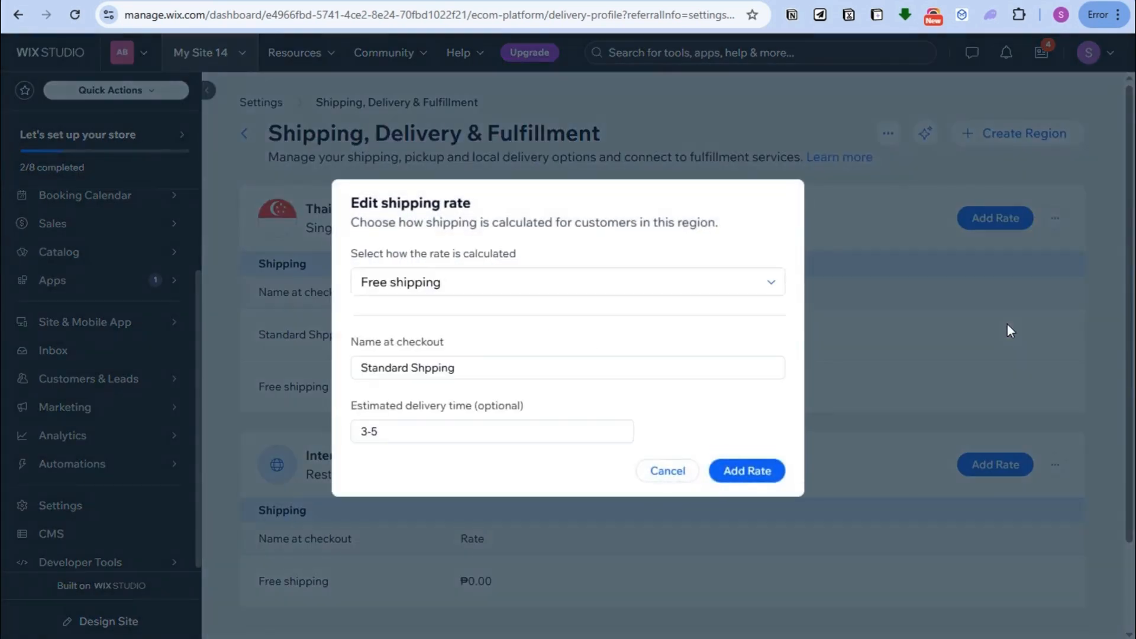
{"action": "left_click", "coordinate": [464, 368]}
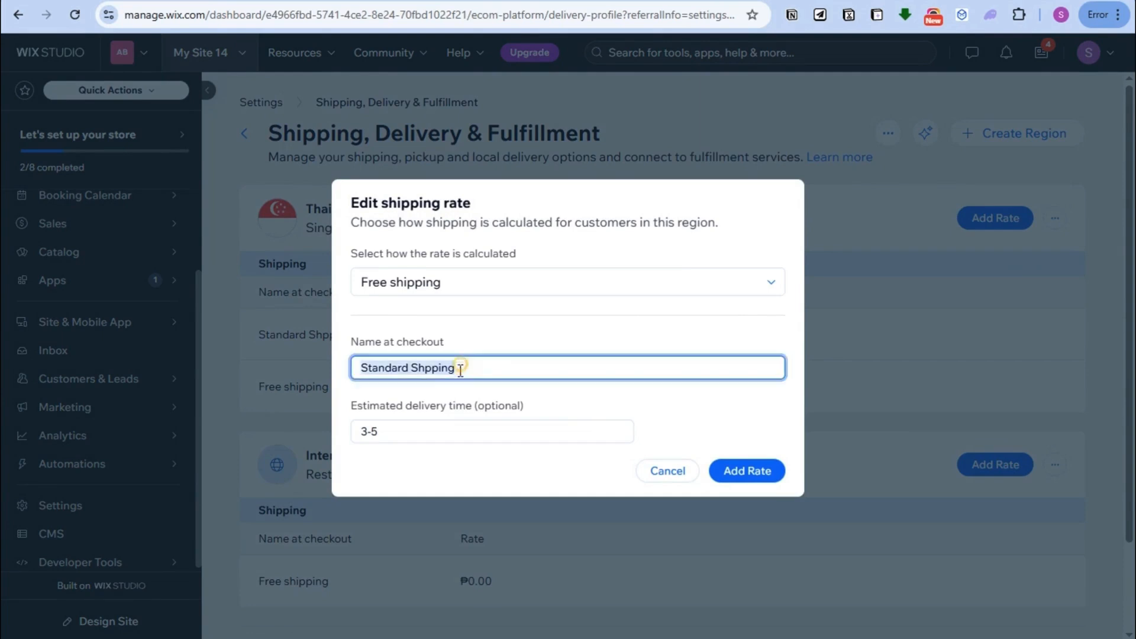
{"action": "left_click", "coordinate": [446, 431]}
{"action": "left_click", "coordinate": [460, 294]}
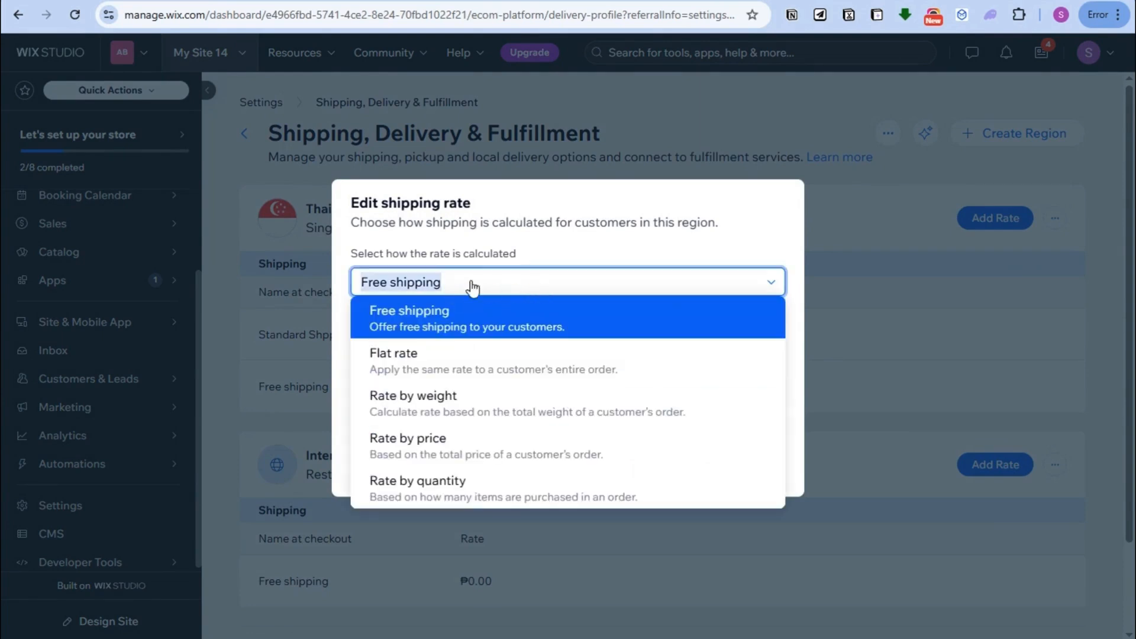
{"action": "left_click", "coordinate": [734, 221]}
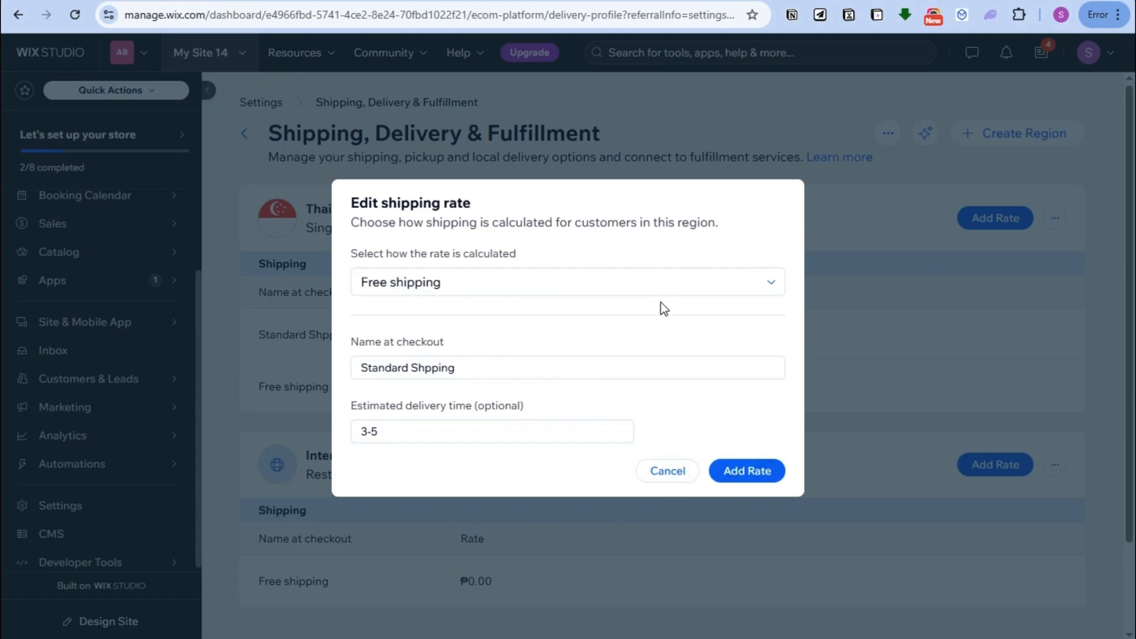
Step: Switch the rate to Flat rate at ₱200 and save it
{"action": "left_click", "coordinate": [560, 284]}
{"action": "left_click", "coordinate": [434, 367]}
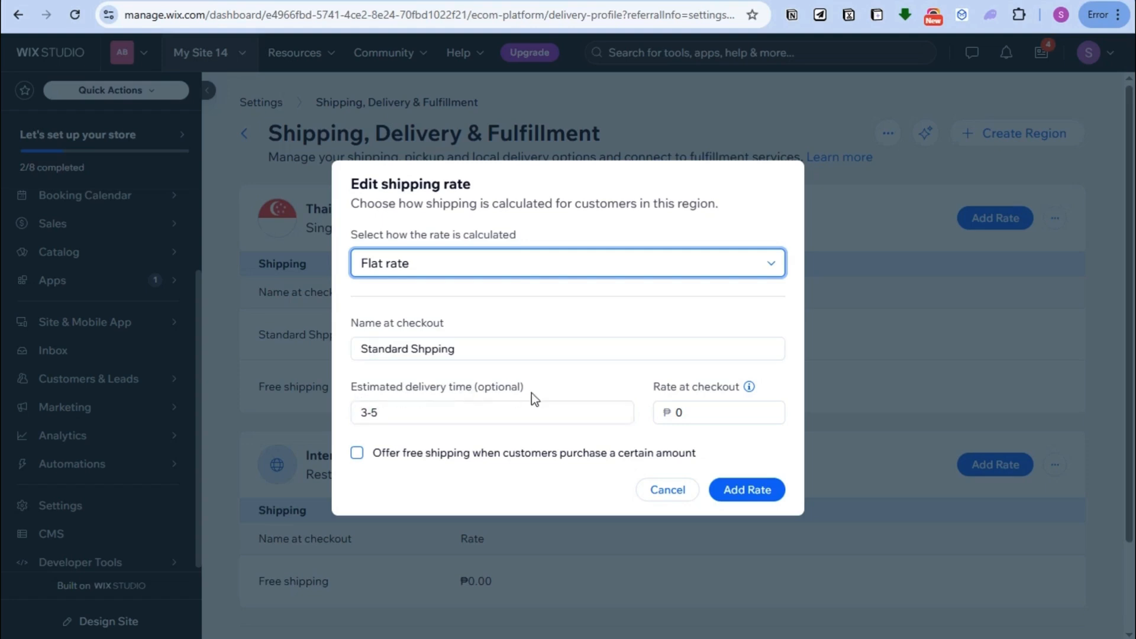
{"action": "left_click", "coordinate": [538, 412]}
{"action": "left_click", "coordinate": [684, 412]}
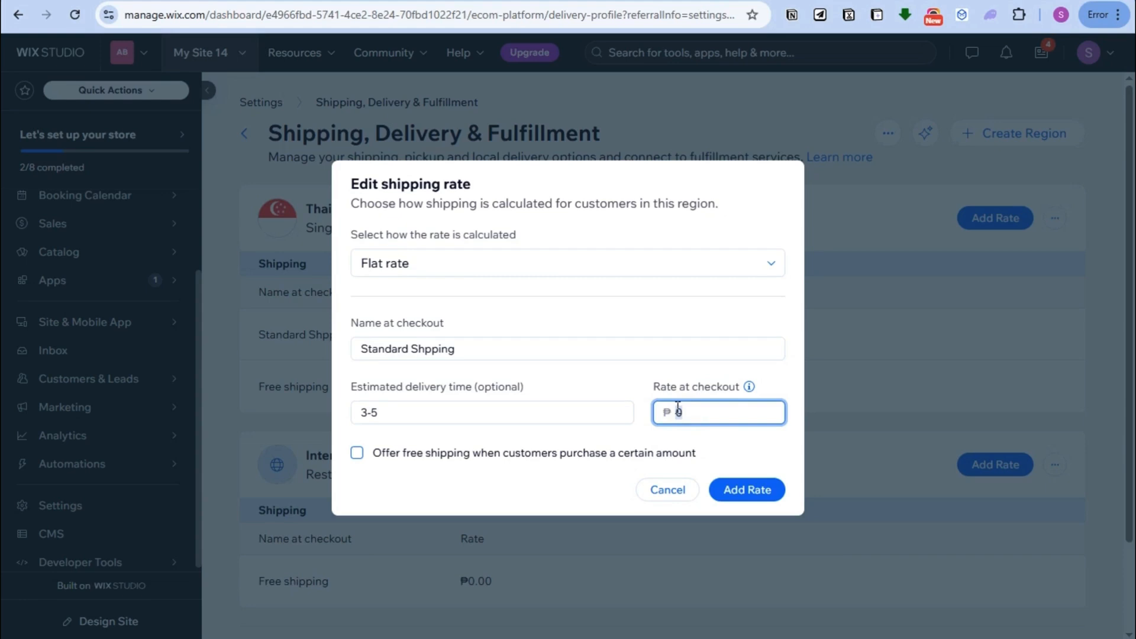
{"action": "type", "text": "200"}
{"action": "left_click", "coordinate": [748, 491]}
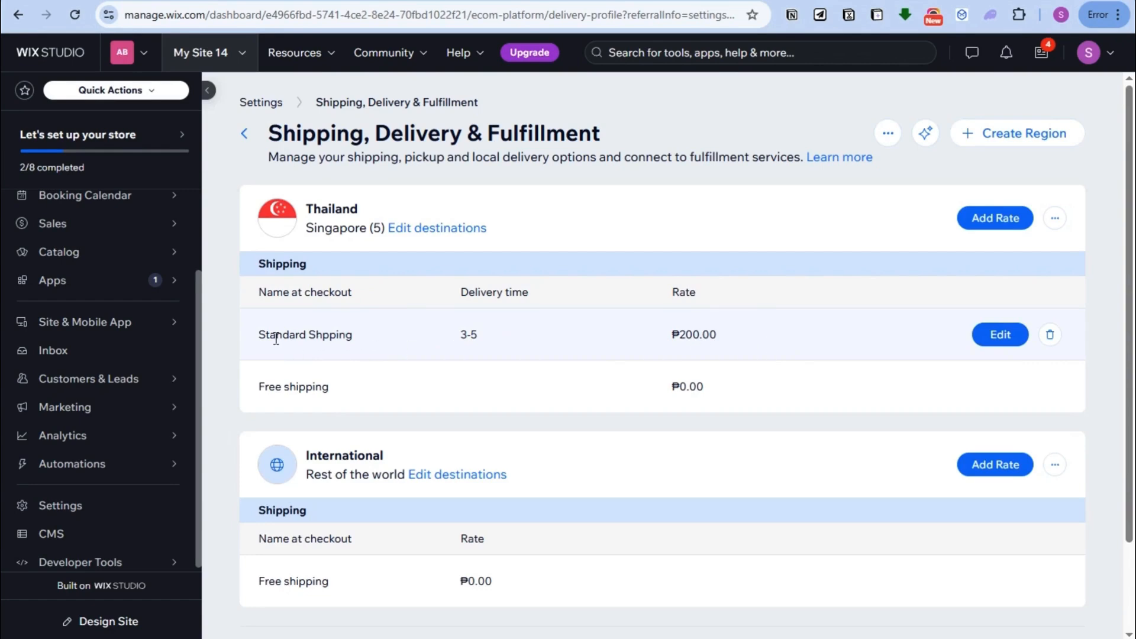
{"action": "left_click_drag", "start_coordinate": [253, 334], "coordinate": [977, 344]}
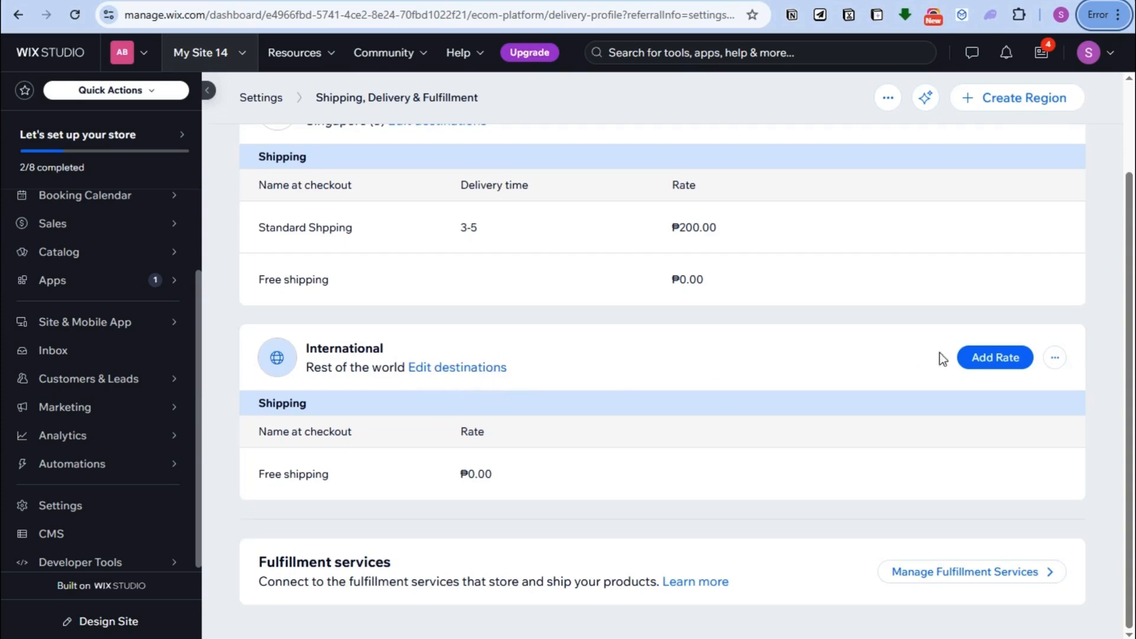
Step: Begin a new International region rate, reviewing the Shipping, Local delivery and Pickup options
{"action": "left_click", "coordinate": [1004, 357]}
{"action": "mouse_move", "coordinate": [441, 304]}
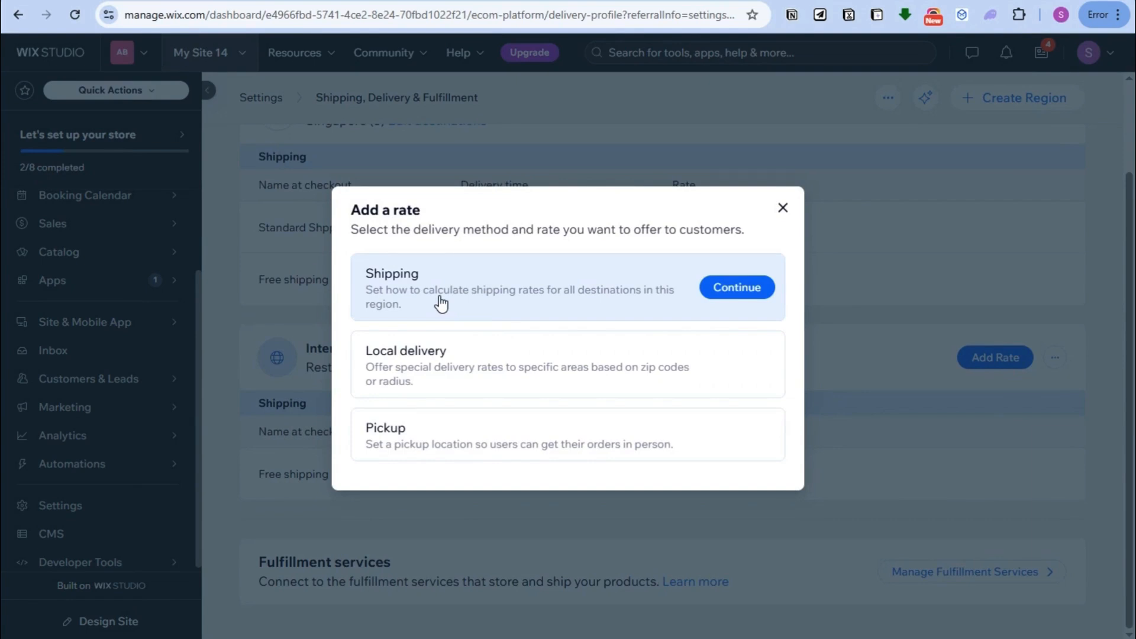
{"action": "mouse_move", "coordinate": [456, 374]}
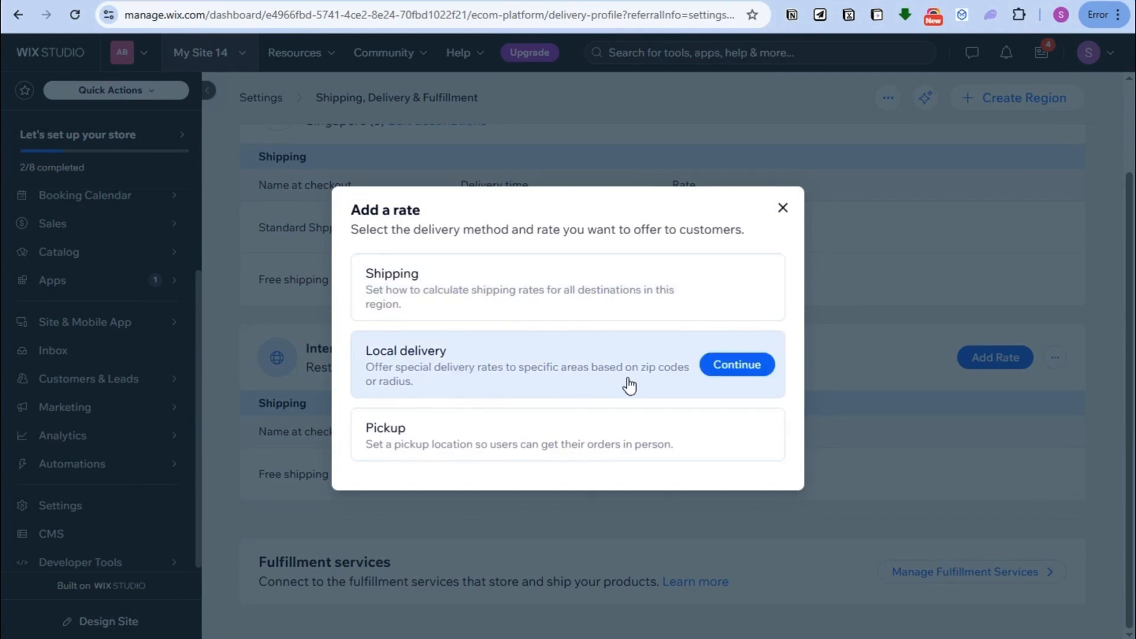
{"action": "mouse_move", "coordinate": [413, 453]}
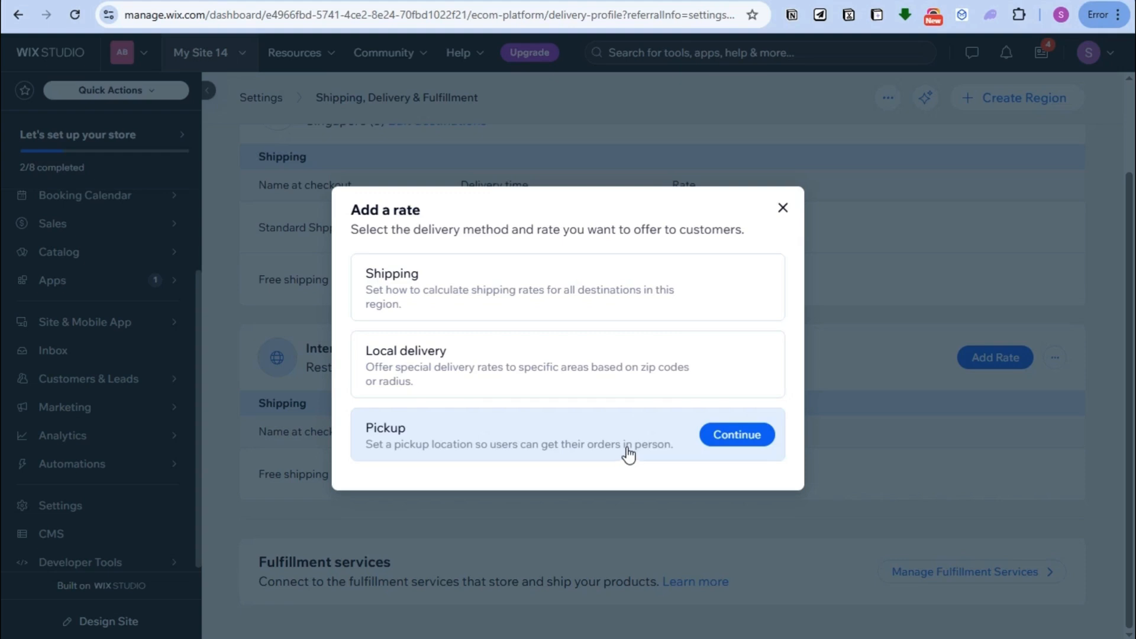
Step: Choose Shipping calculated by weight, named Standard Shipping with 5-7 Business Days delivery
{"action": "left_click", "coordinate": [496, 293]}
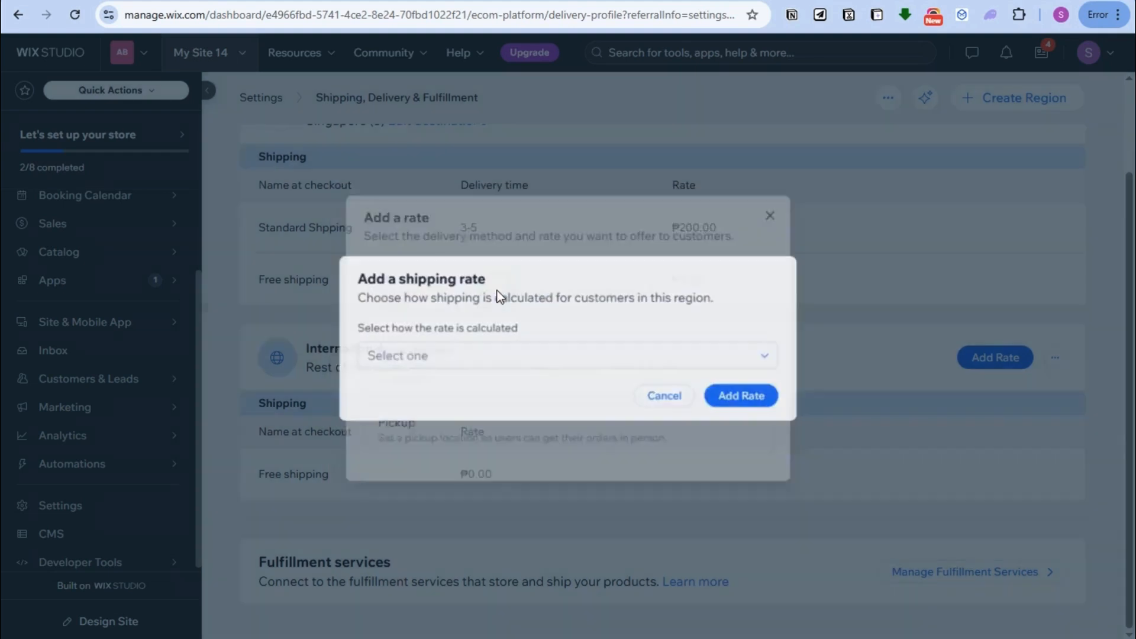
{"action": "left_click", "coordinate": [553, 357]}
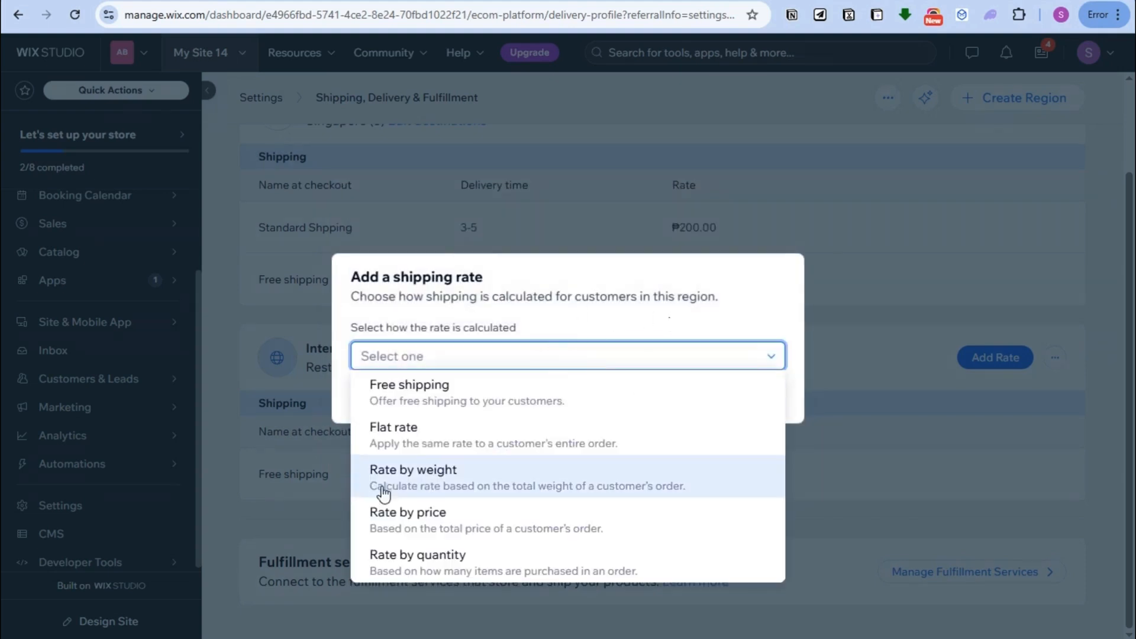
{"action": "left_click", "coordinate": [422, 483]}
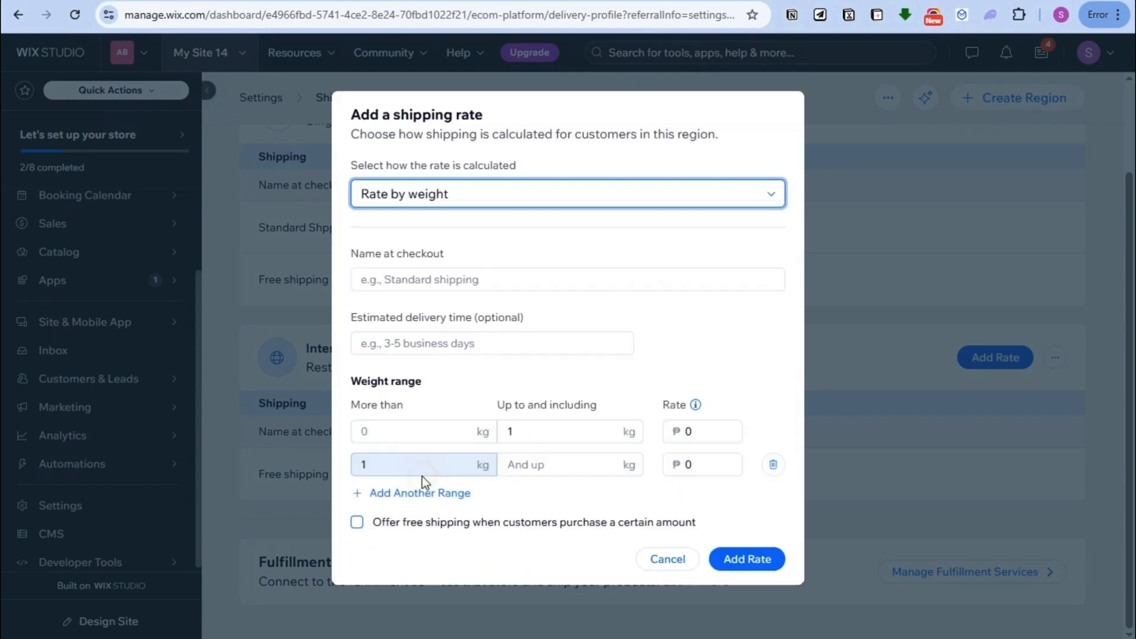
{"action": "left_click", "coordinate": [466, 282]}
{"action": "type", "text": "St"}
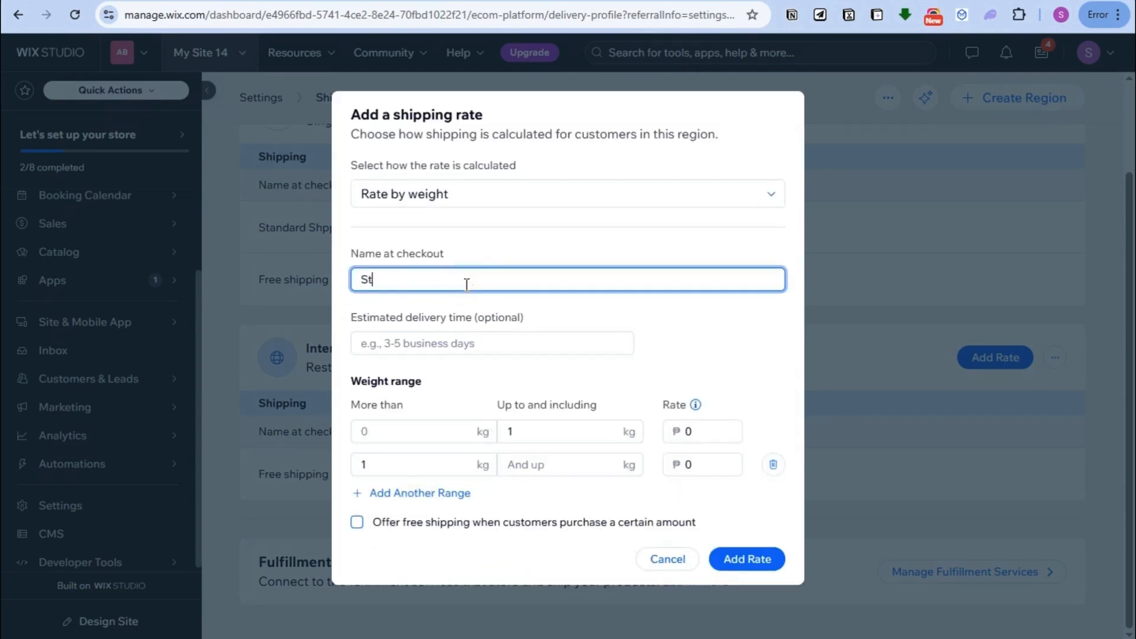
{"action": "type", "text": "andard Shipping"}
{"action": "left_click", "coordinate": [425, 343]}
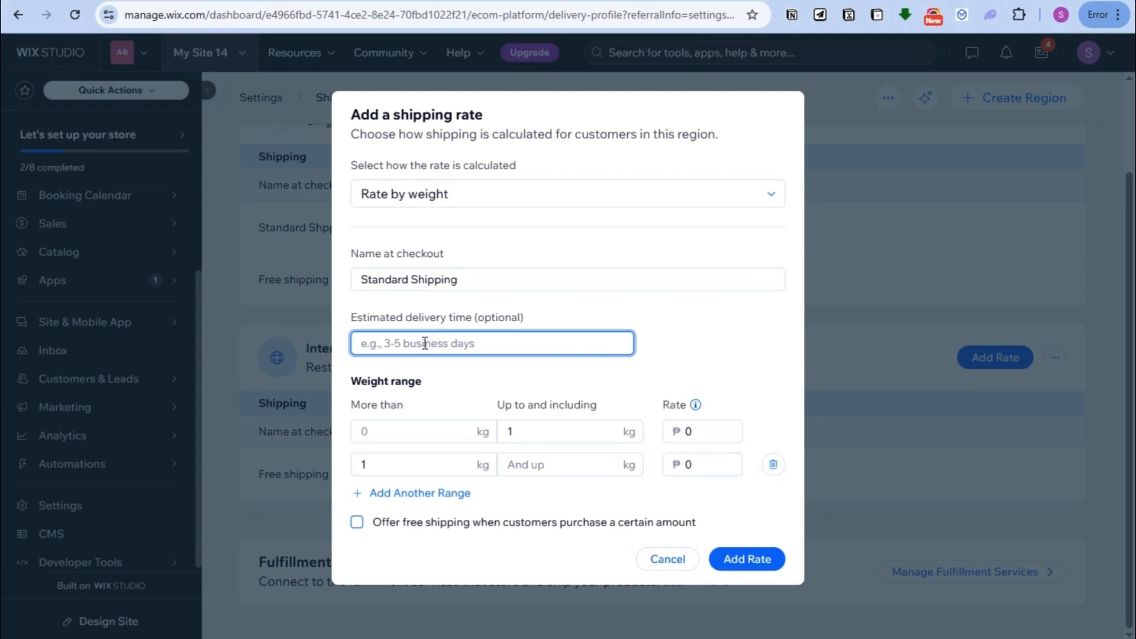
{"action": "type", "text": "6"}
{"action": "key", "text": "BackSpace"}
{"action": "type", "text": "5-7 Business Days"}
Step: Set the weight range starting at 5 kg with a rate of ₱500
{"action": "left_click", "coordinate": [400, 434]}
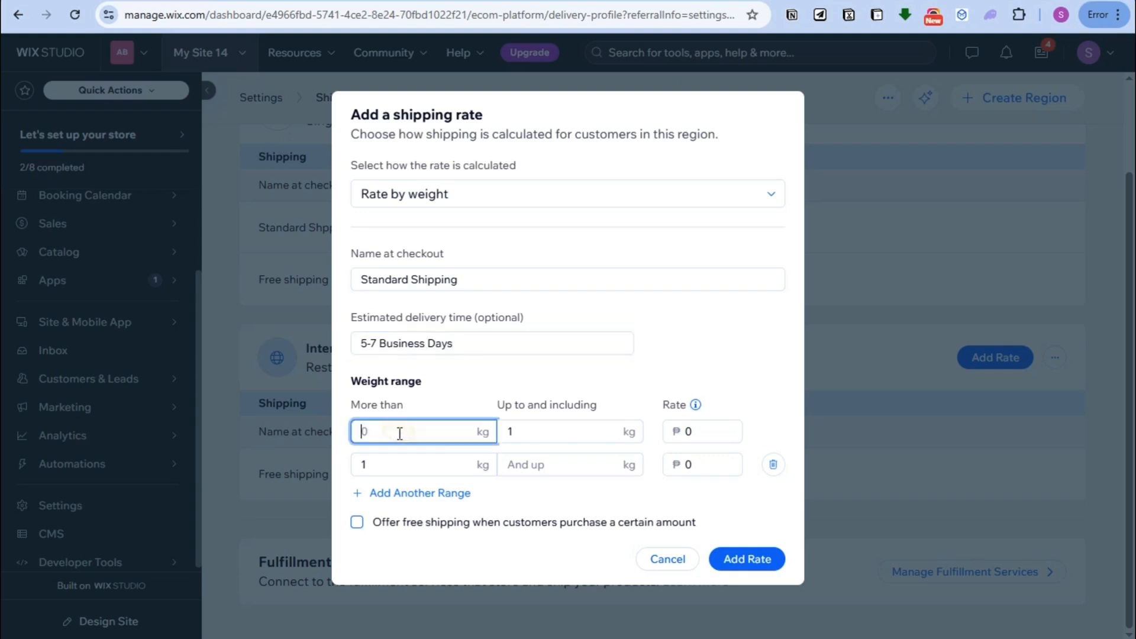
{"action": "type", "text": "5"}
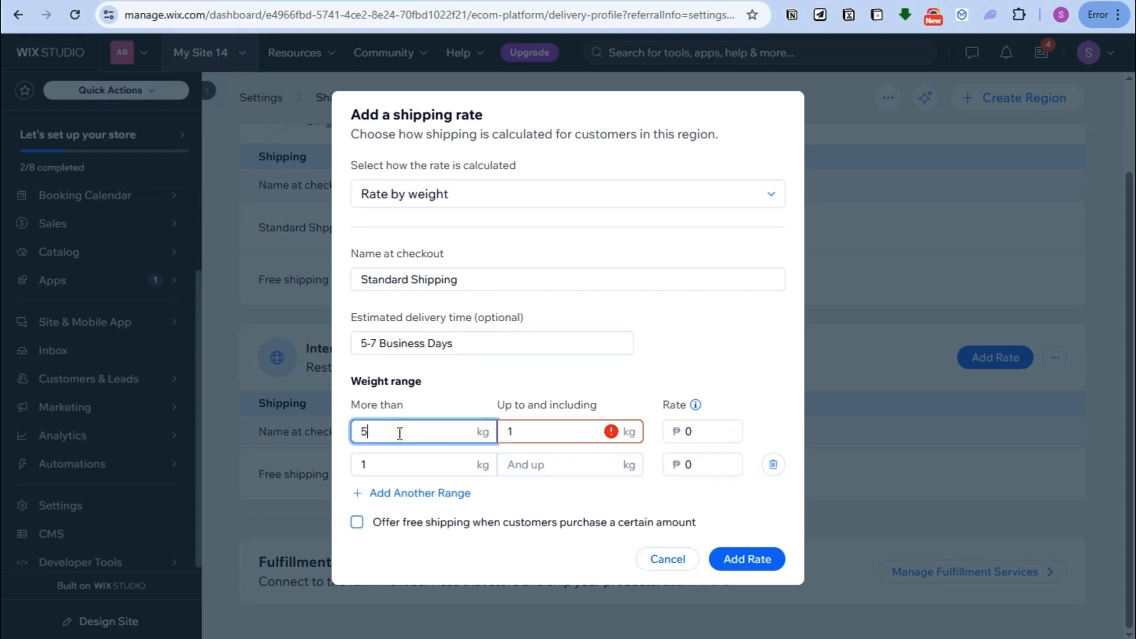
{"action": "double_click", "coordinate": [523, 425]}
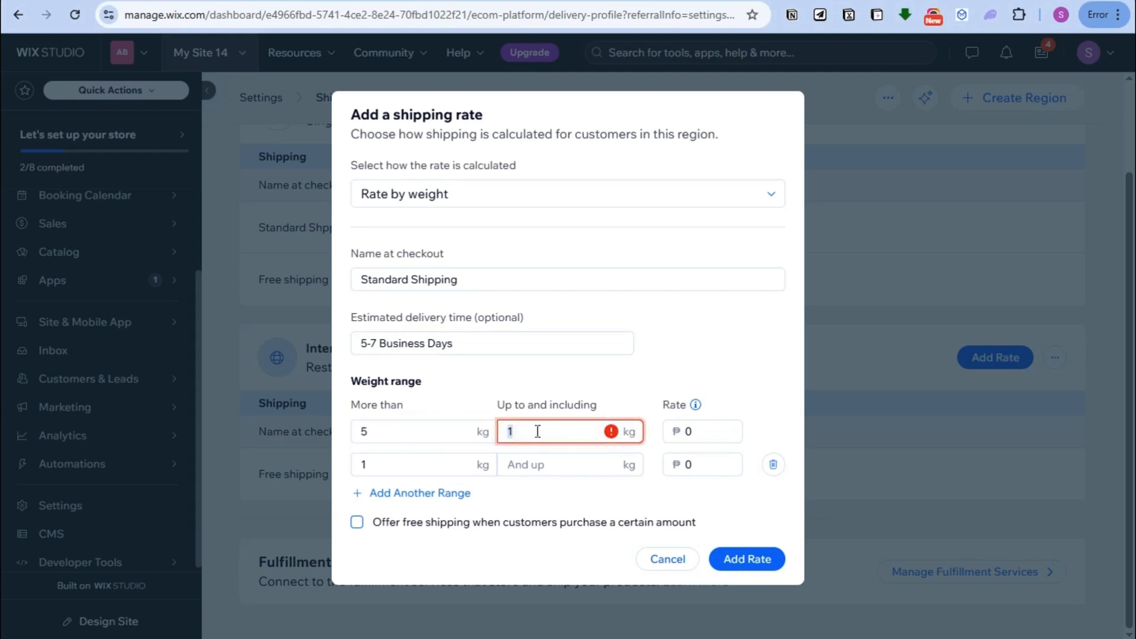
{"action": "type", "text": "8"}
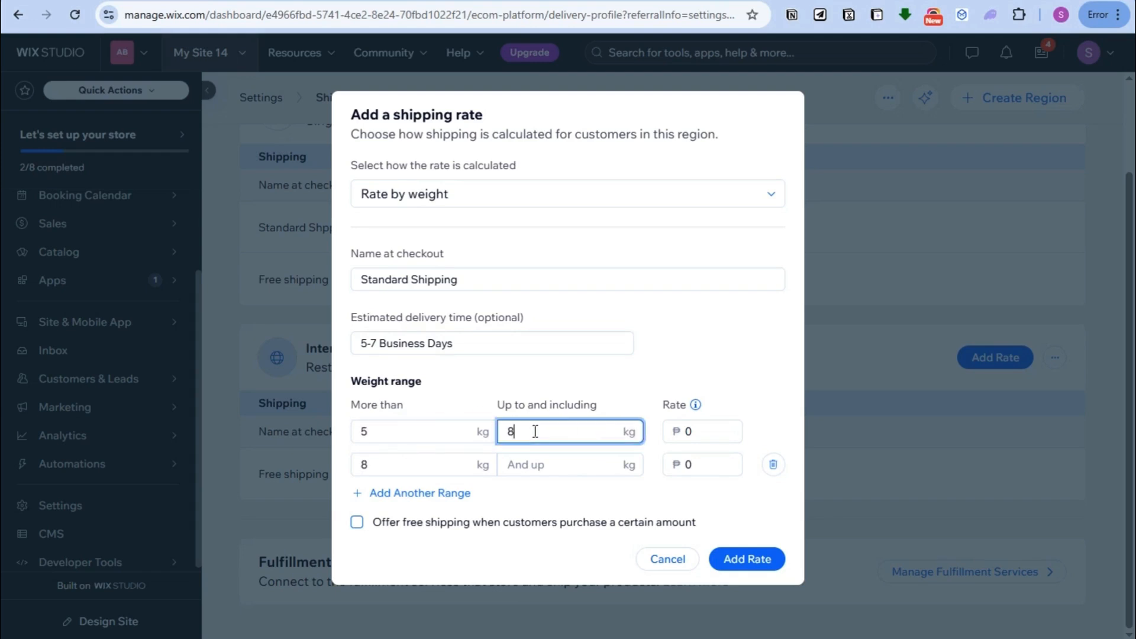
{"action": "left_click", "coordinate": [686, 431]}
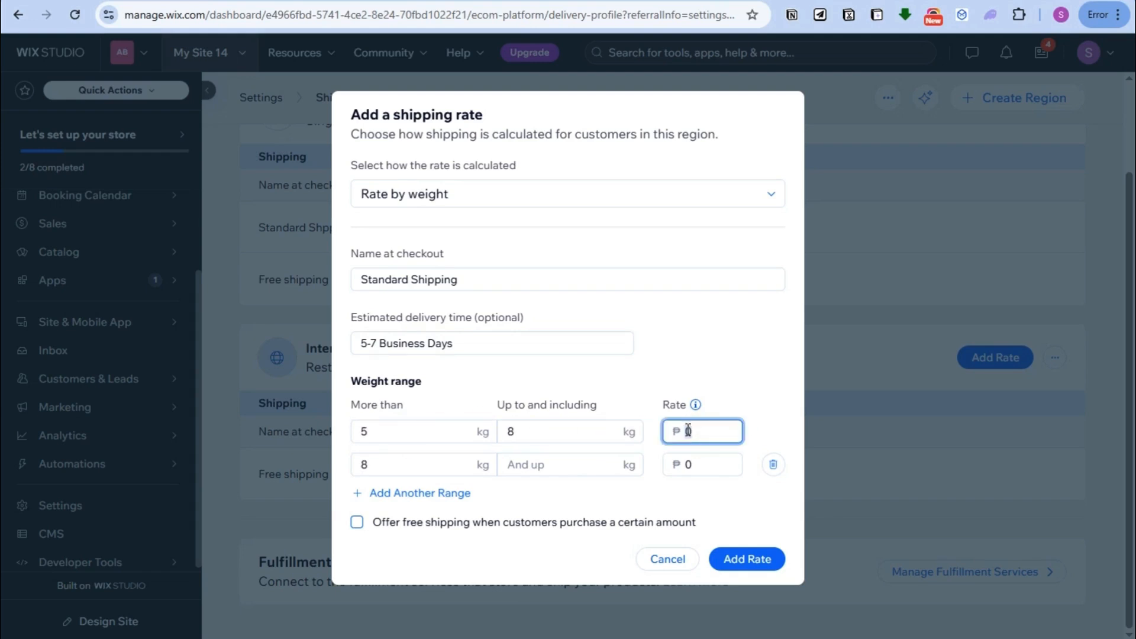
{"action": "type", "text": "500"}
Step: Remove the extra weight ranges, enable free shipping above a purchase amount, and add the rate
{"action": "left_click", "coordinate": [403, 493]}
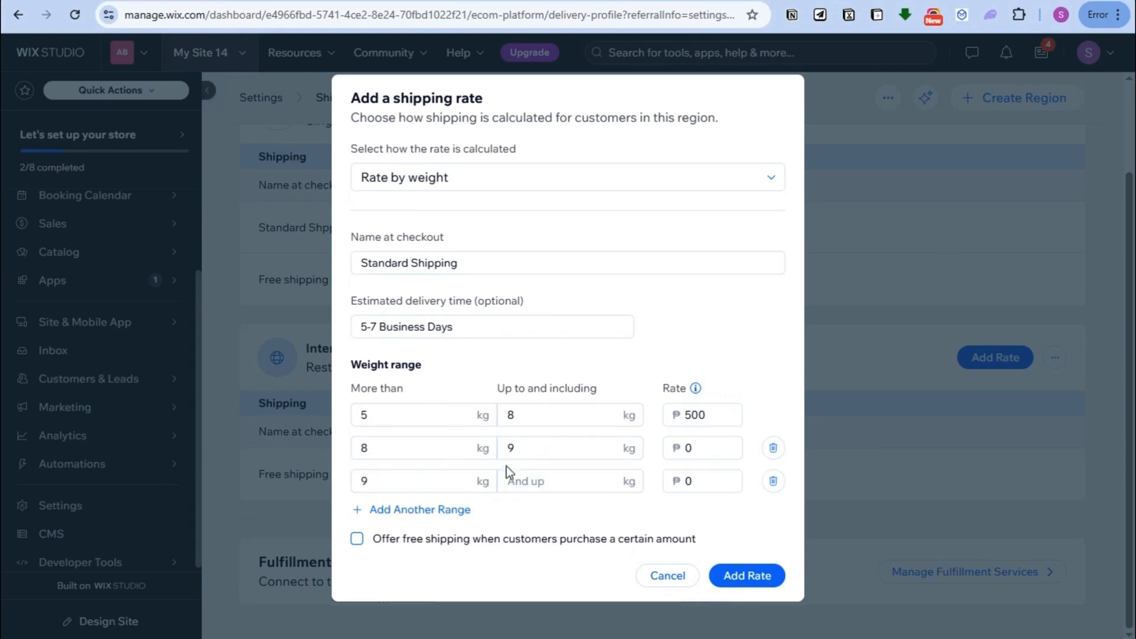
{"action": "left_click", "coordinate": [772, 448]}
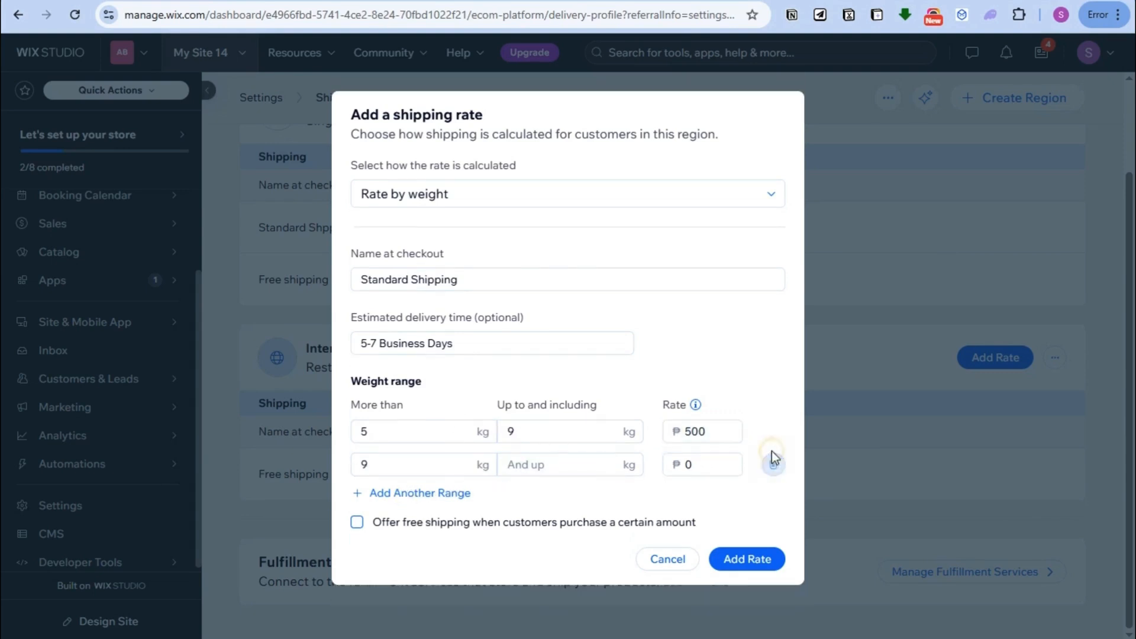
{"action": "left_click", "coordinate": [773, 465]}
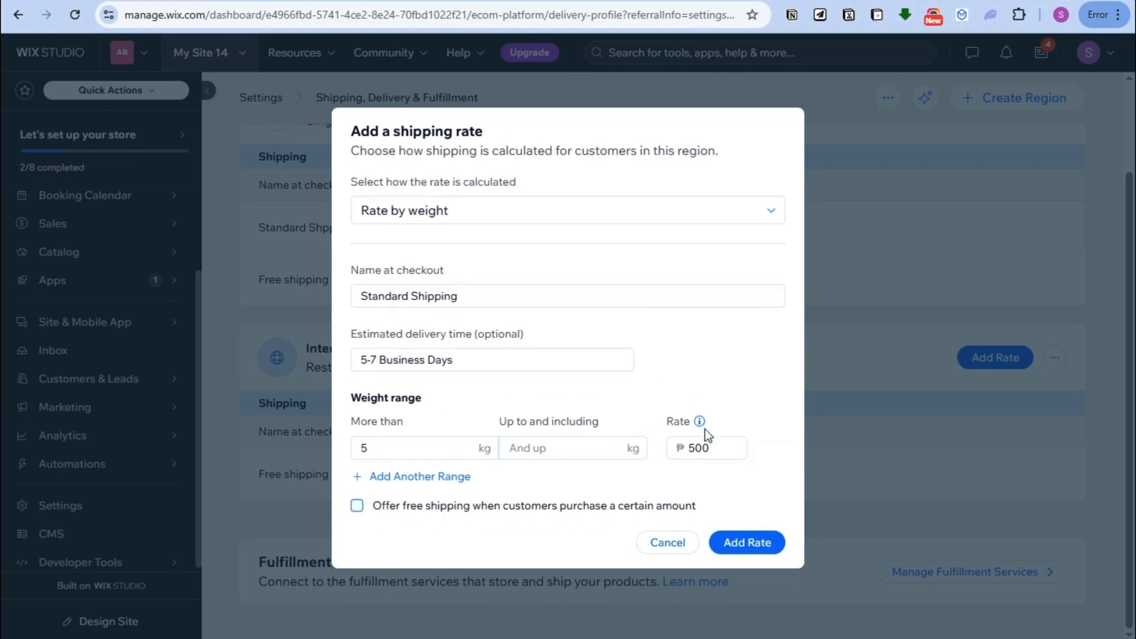
{"action": "left_click", "coordinate": [356, 506]}
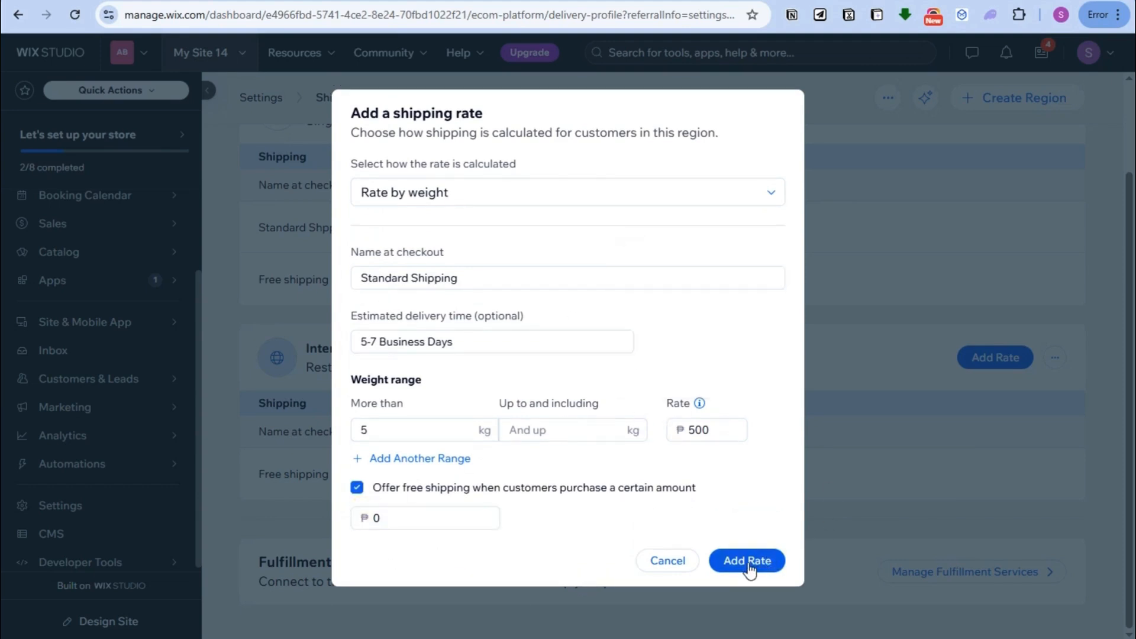
{"action": "left_click", "coordinate": [516, 191]}
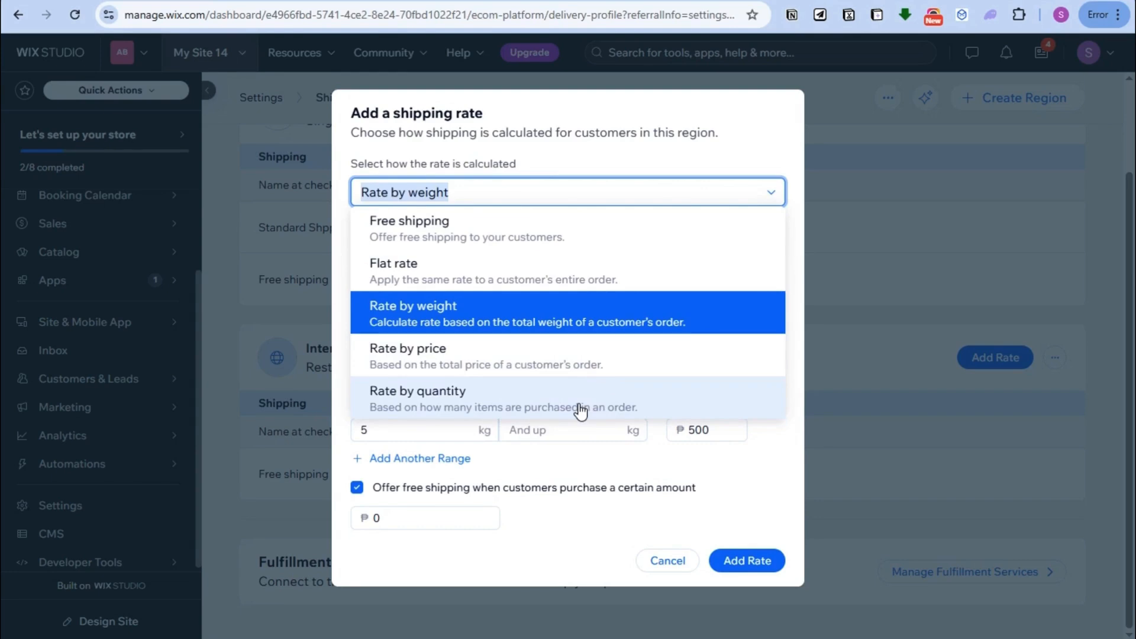
{"action": "left_click", "coordinate": [733, 562]}
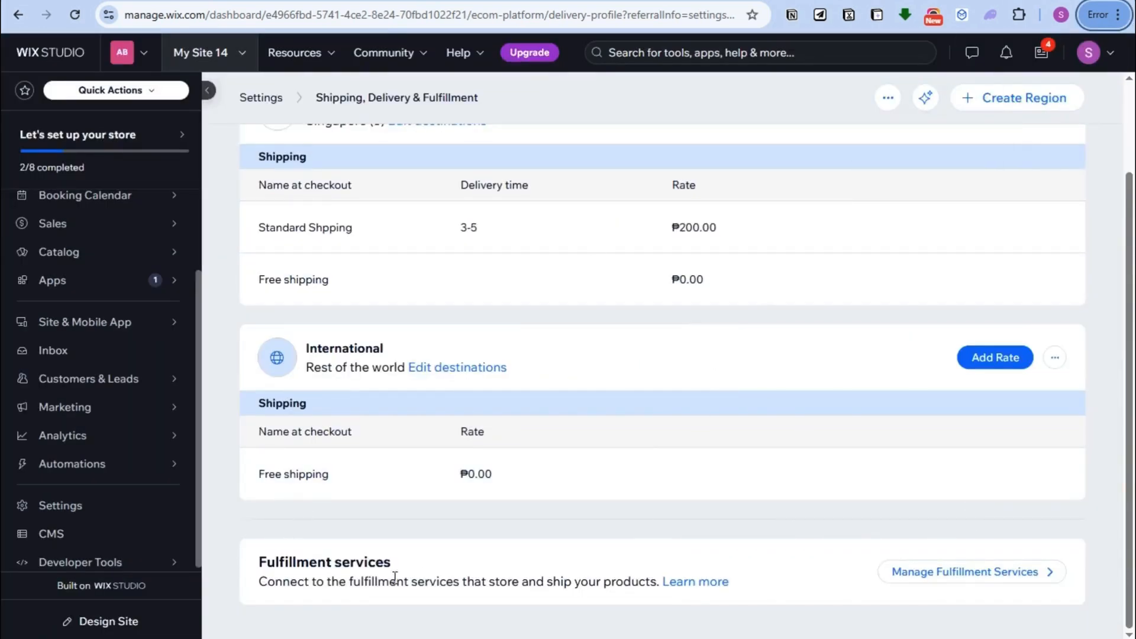
Step: Add an e-mail fulfiller with the contact's name and e-mail address, notified when an order is placed
{"action": "left_click", "coordinate": [926, 574]}
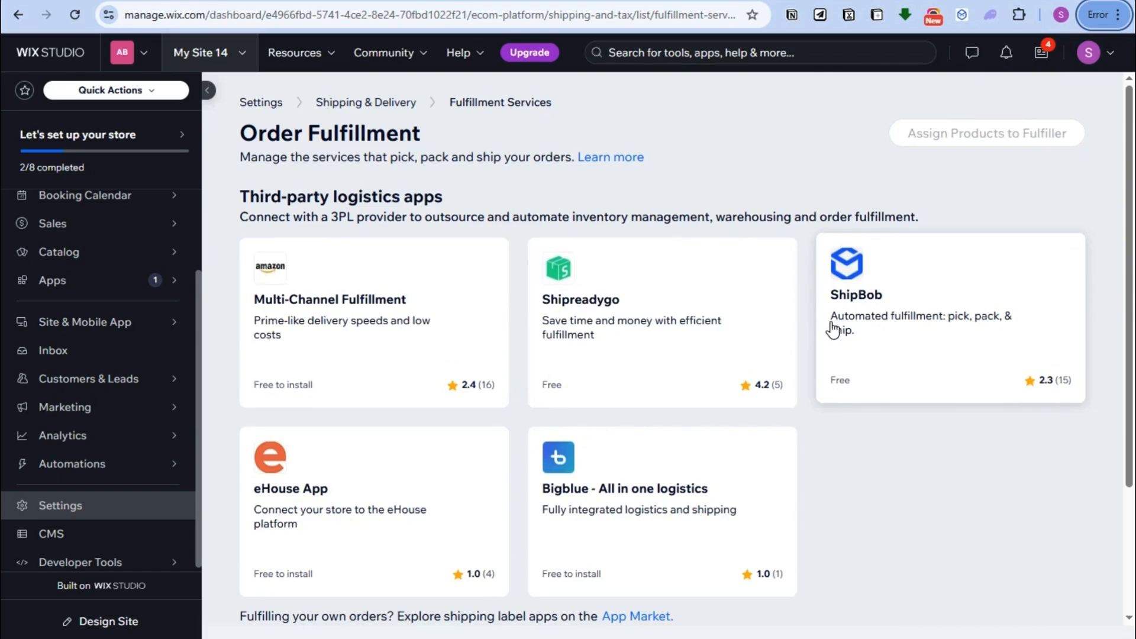
{"action": "scroll", "coordinate": [376, 507], "scroll_direction": "down", "scroll_amount": 3}
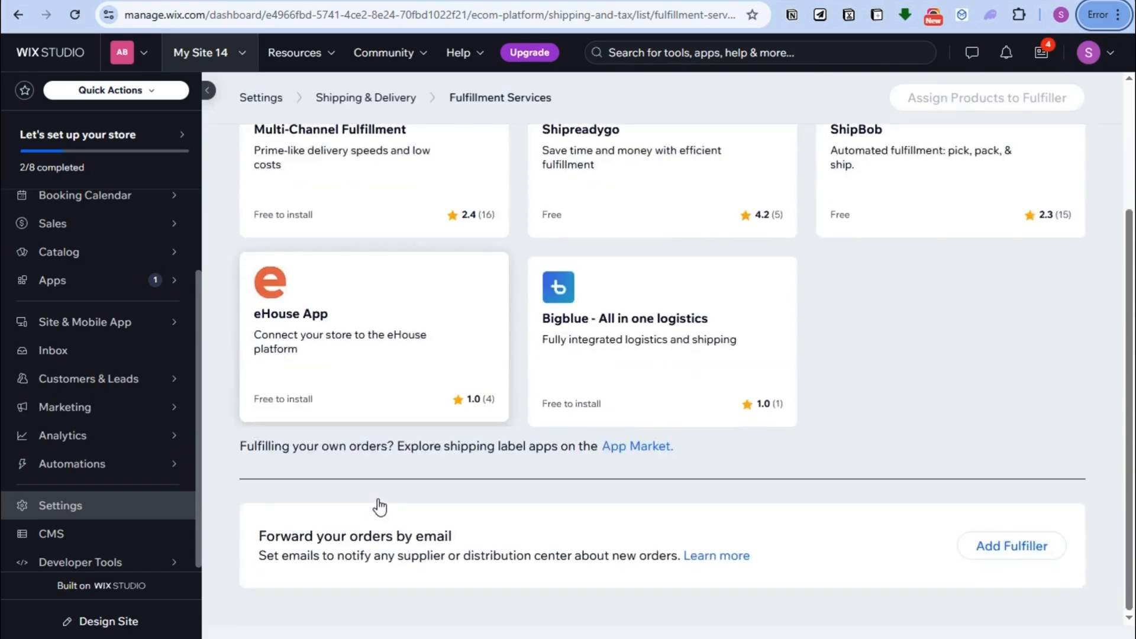
{"action": "left_click", "coordinate": [1023, 547]}
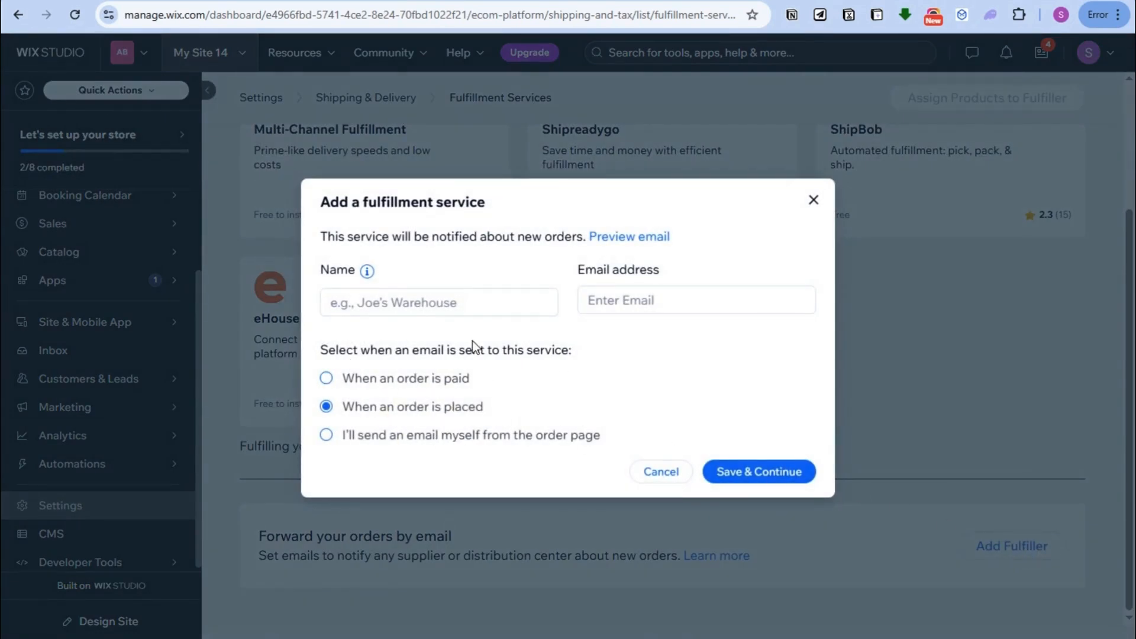
{"action": "left_click", "coordinate": [460, 303]}
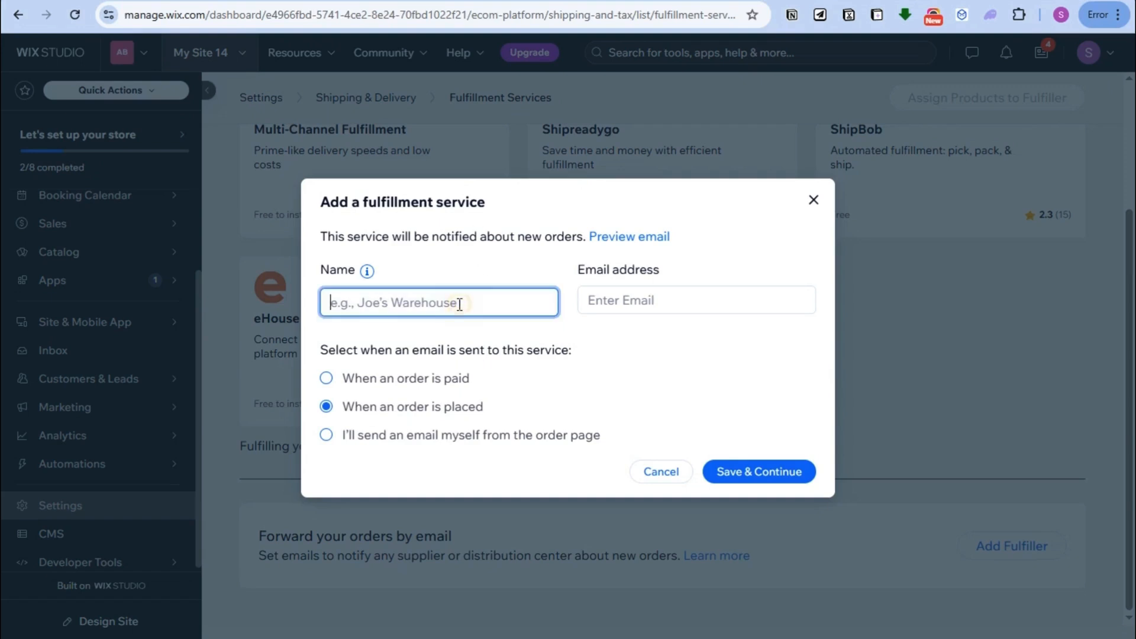
{"action": "type", "text": "Andy"}
{"action": "left_click", "coordinate": [591, 300]}
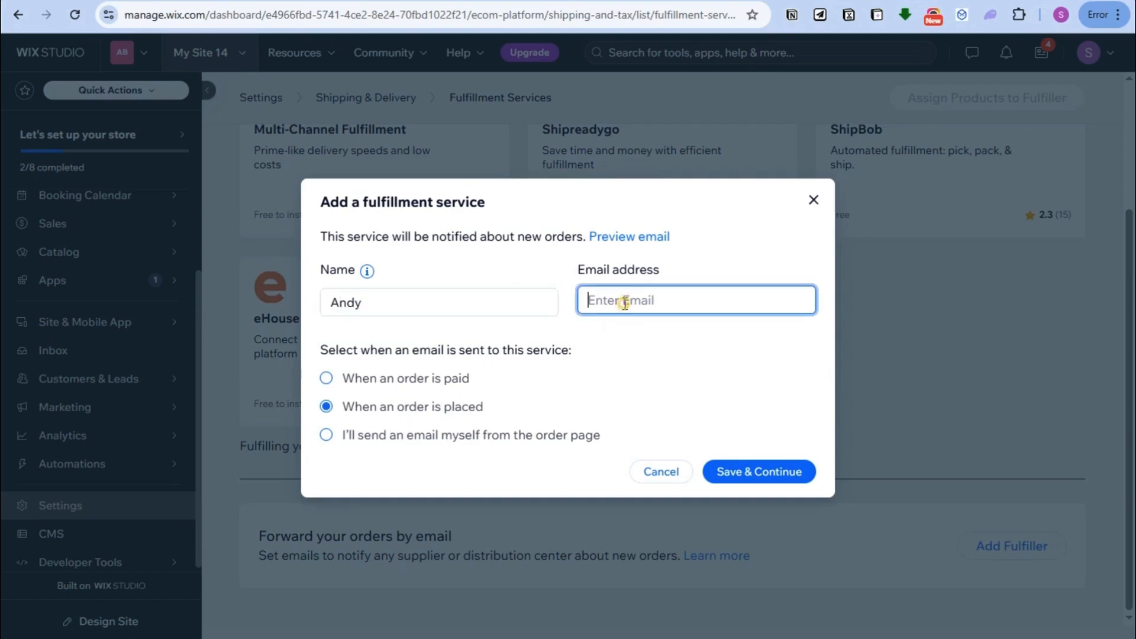
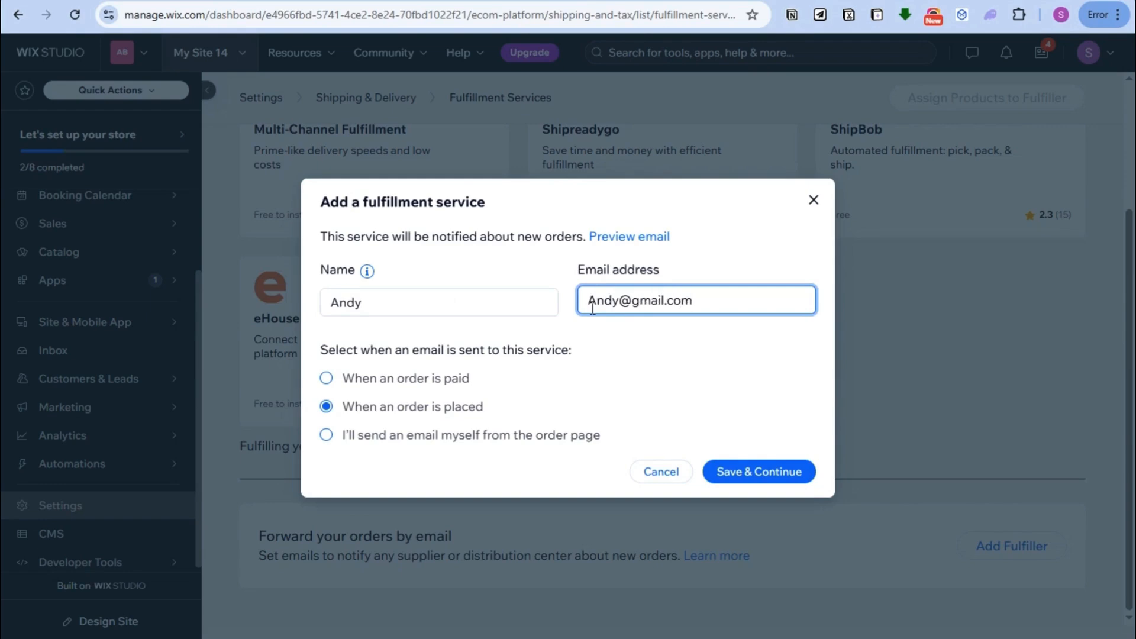
Step: Save the new fulfiller and assign the second and third products to it instead of self fulfillment
{"action": "left_click", "coordinate": [759, 472]}
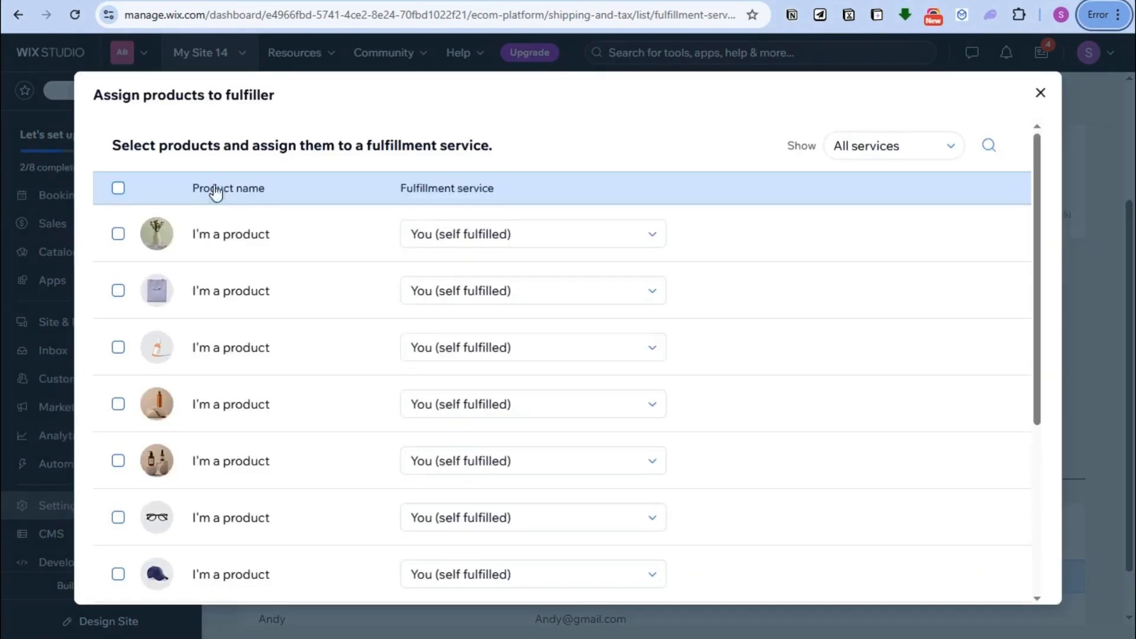
{"action": "left_click", "coordinate": [120, 290]}
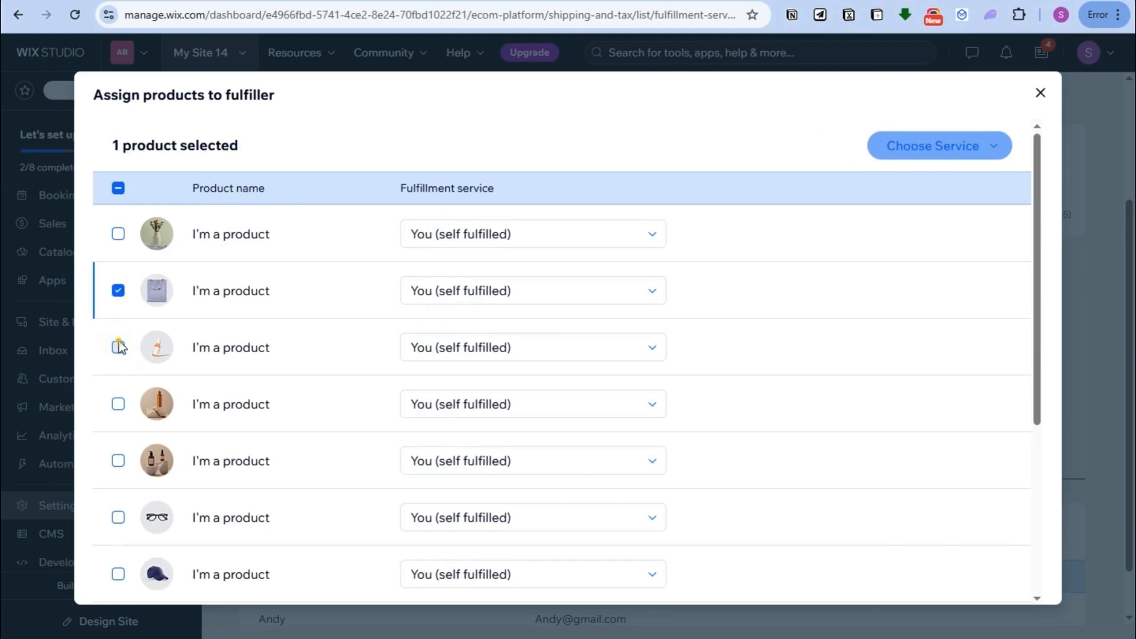
{"action": "left_click", "coordinate": [119, 347]}
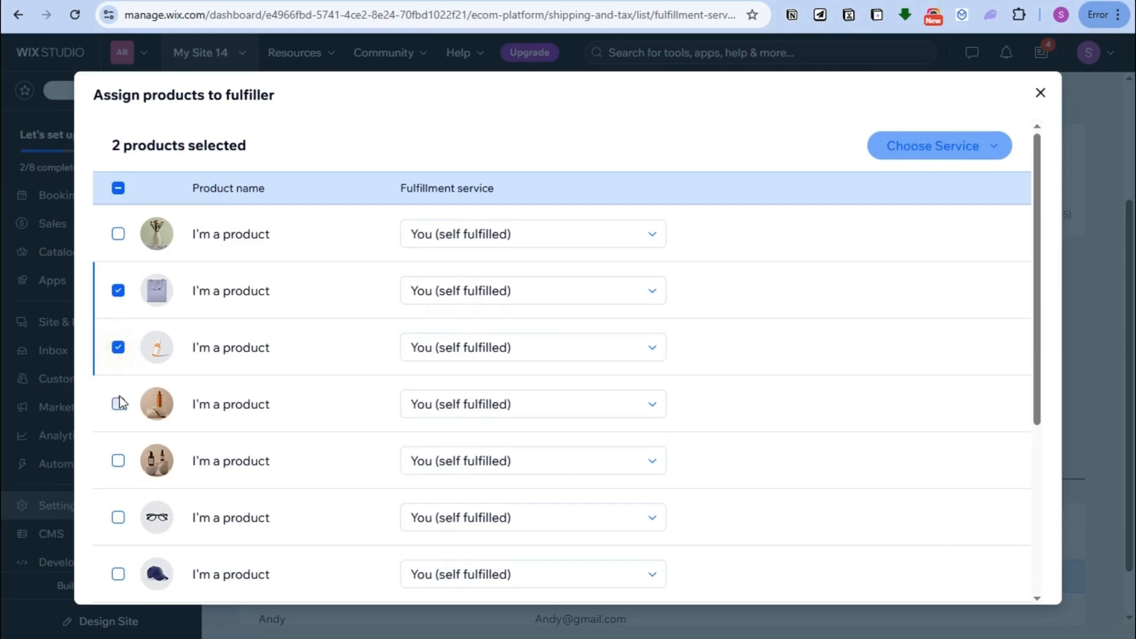
{"action": "scroll", "coordinate": [763, 469], "scroll_direction": "down", "scroll_amount": 5}
{"action": "left_click", "coordinate": [939, 156]}
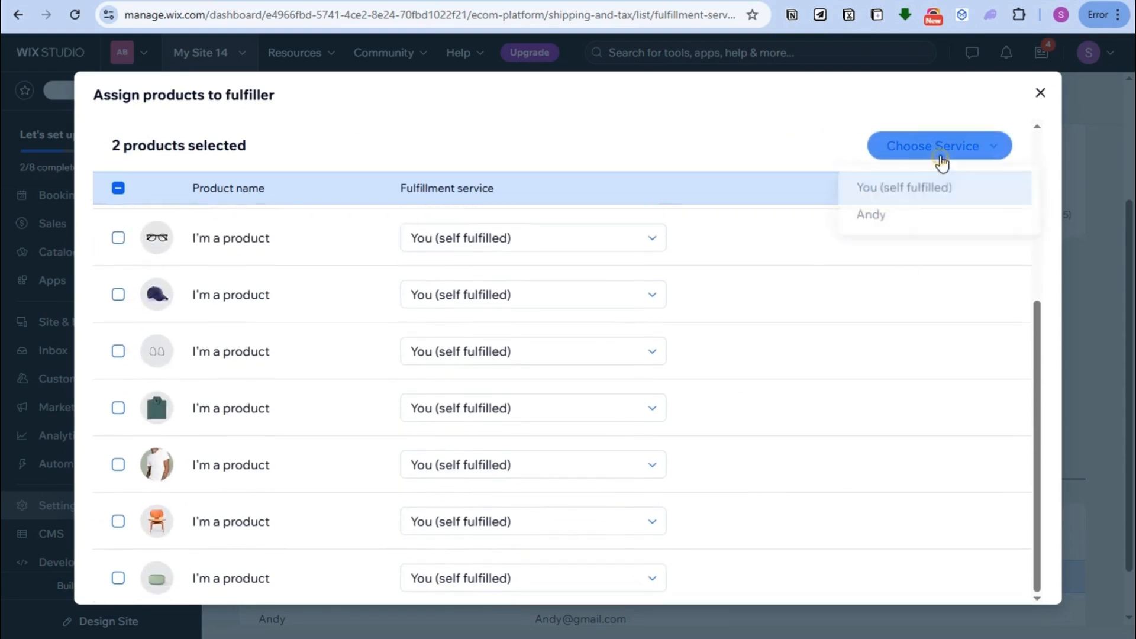
{"action": "left_click", "coordinate": [874, 213]}
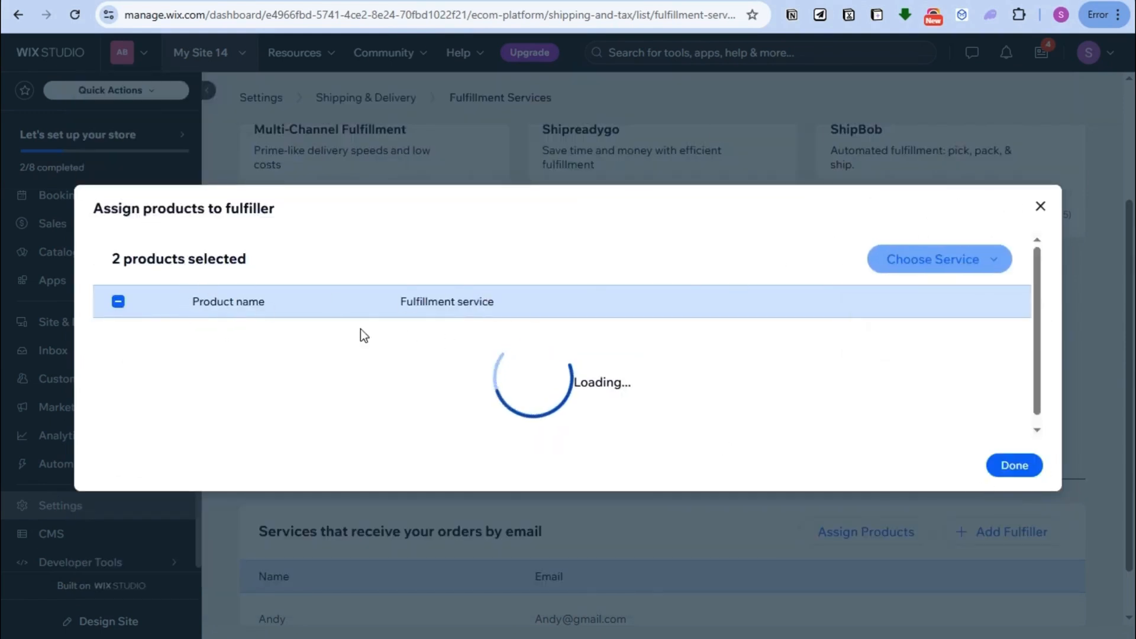
{"action": "left_click", "coordinate": [1014, 465]}
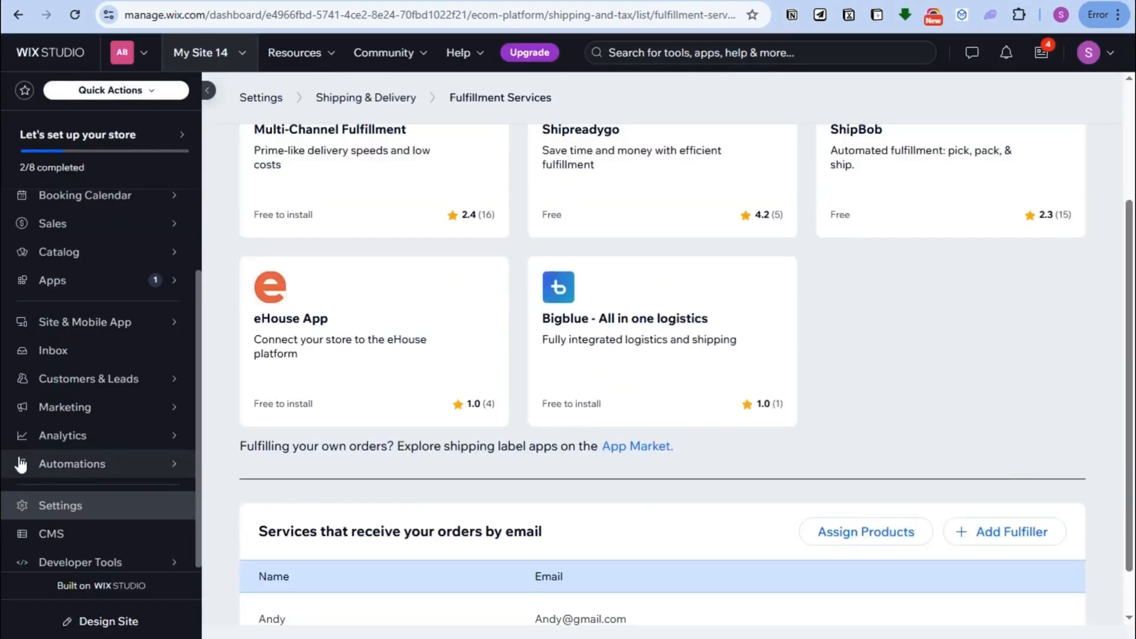
Step: From Settings, open Accept payments under Finance & payments and scroll to the Stripe, PayPal and Manual Payments options
{"action": "left_click", "coordinate": [117, 508]}
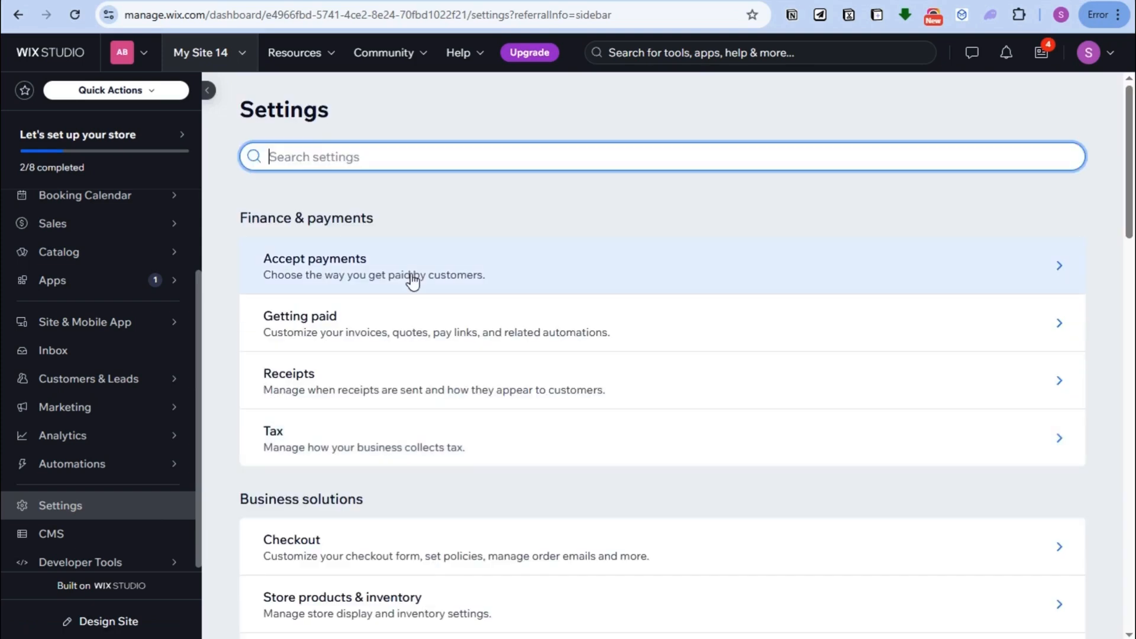
{"action": "left_click", "coordinate": [540, 284]}
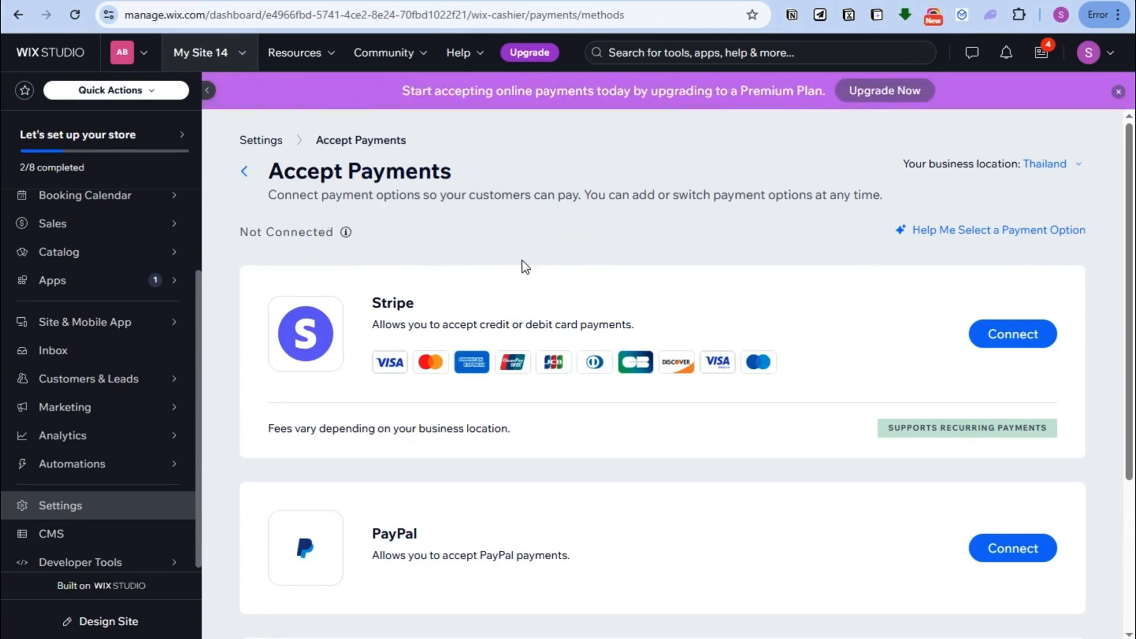
{"action": "scroll", "coordinate": [521, 260], "scroll_direction": "down", "scroll_amount": 1}
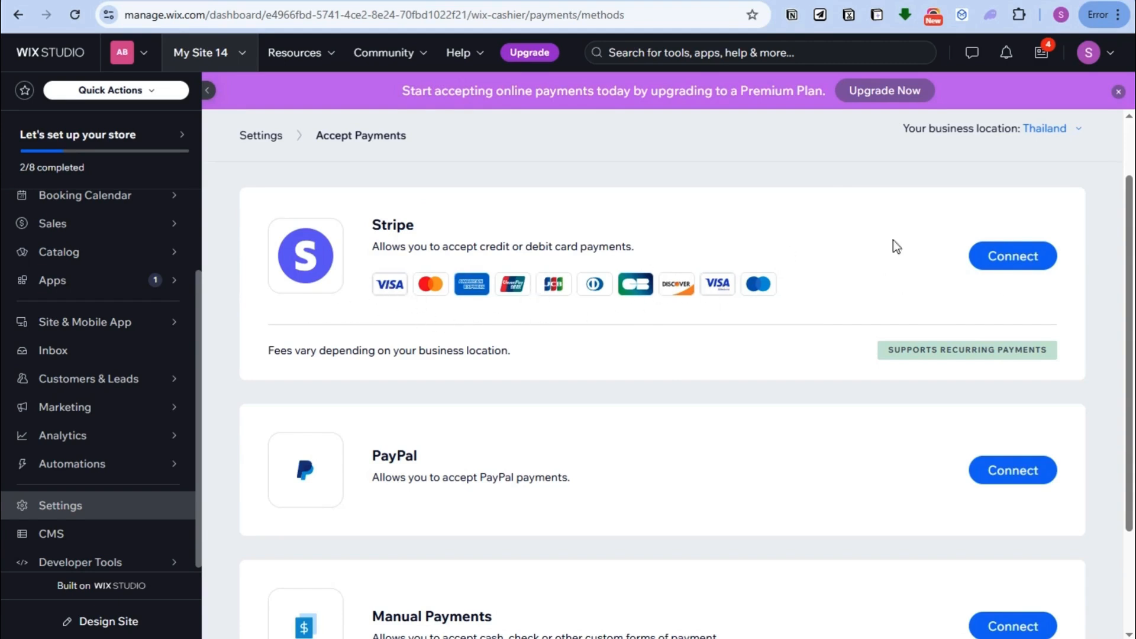
{"action": "left_click", "coordinate": [1030, 258]}
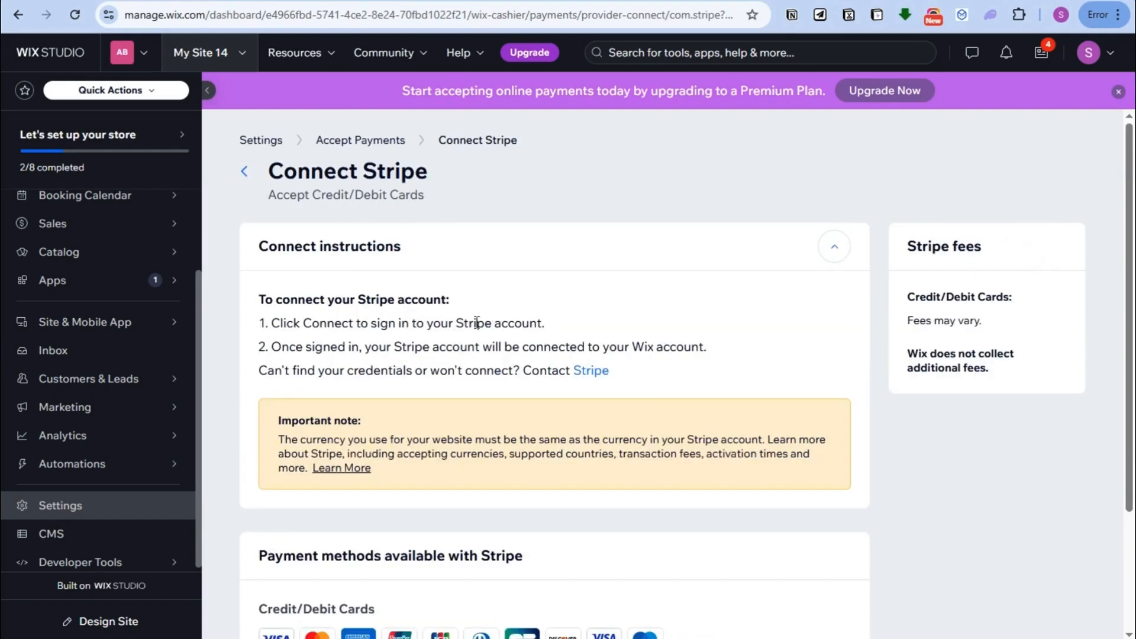
{"action": "scroll", "coordinate": [477, 322], "scroll_direction": "down", "scroll_amount": 1}
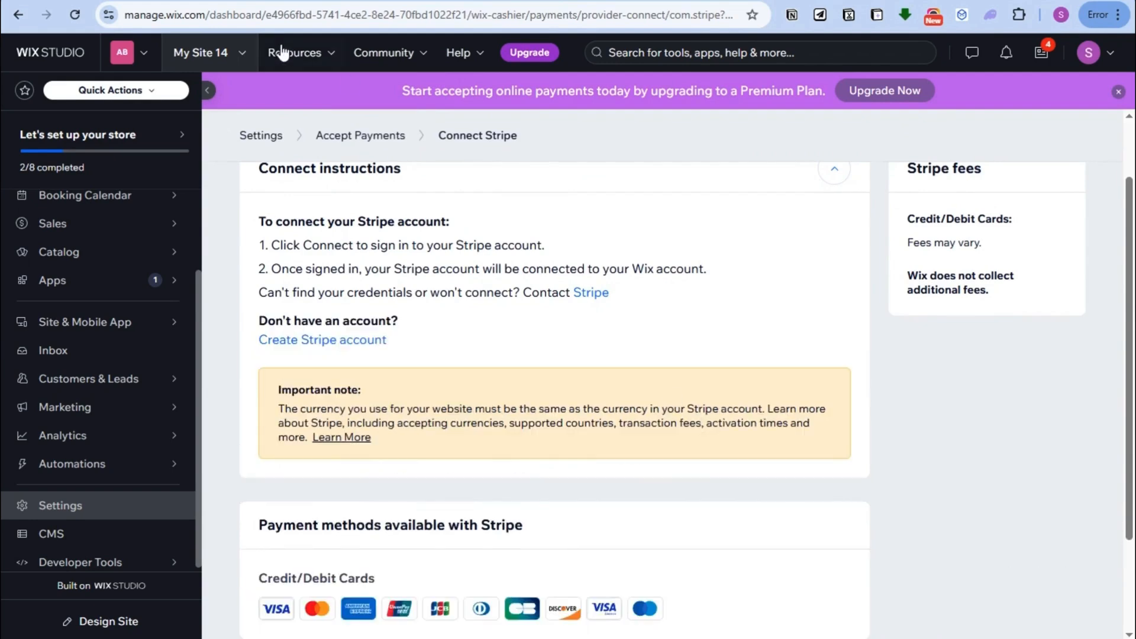
{"action": "left_click", "coordinate": [362, 134]}
{"action": "scroll", "coordinate": [440, 443], "scroll_direction": "down", "scroll_amount": 4}
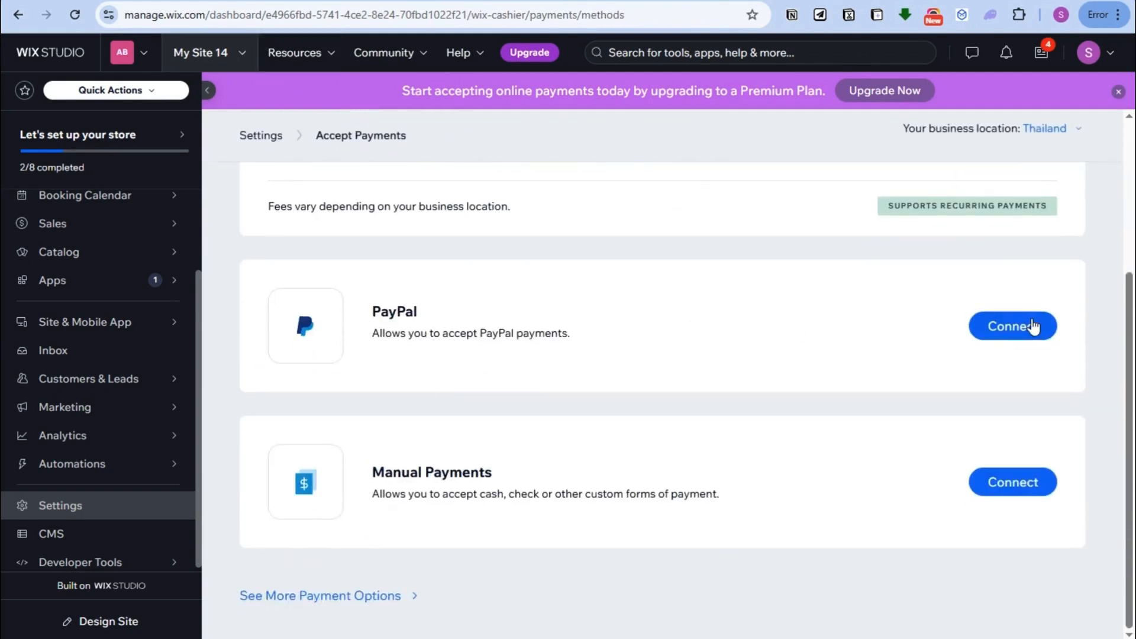
{"action": "left_click", "coordinate": [1009, 329]}
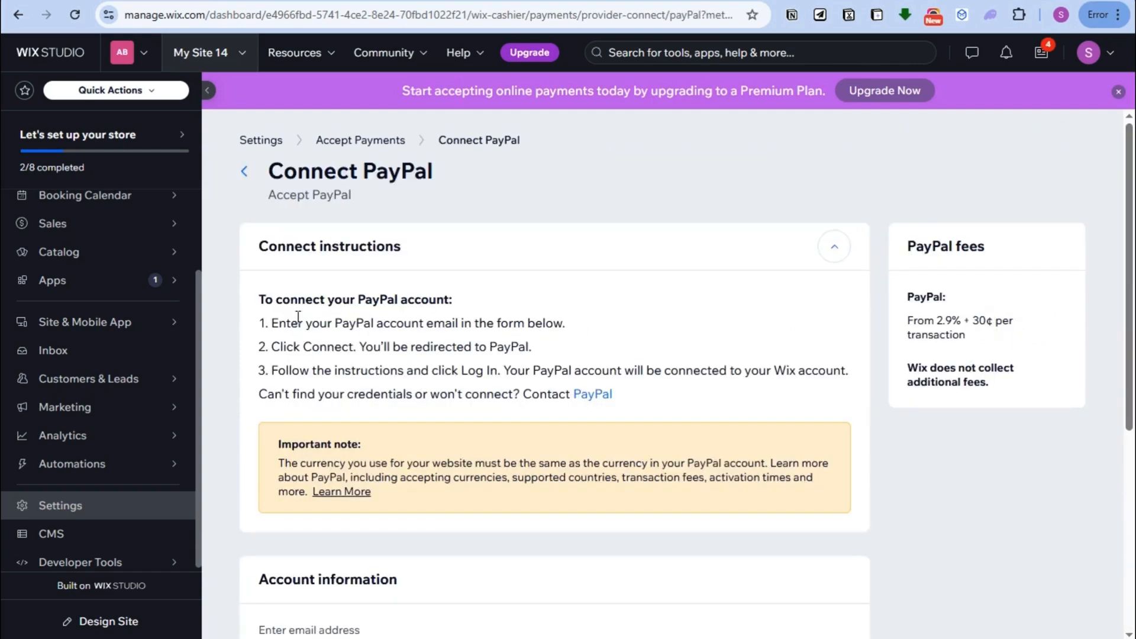
{"action": "scroll", "coordinate": [523, 375], "scroll_direction": "down", "scroll_amount": 1}
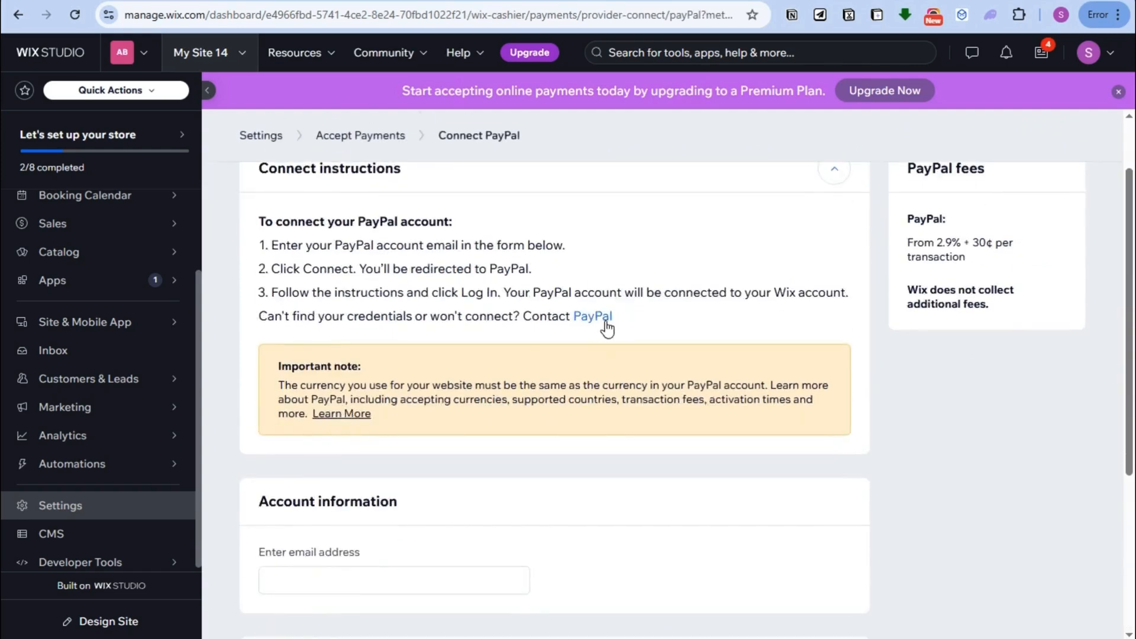
{"action": "scroll", "coordinate": [427, 445], "scroll_direction": "down", "scroll_amount": 3}
{"action": "scroll", "coordinate": [528, 339], "scroll_direction": "up", "scroll_amount": 1}
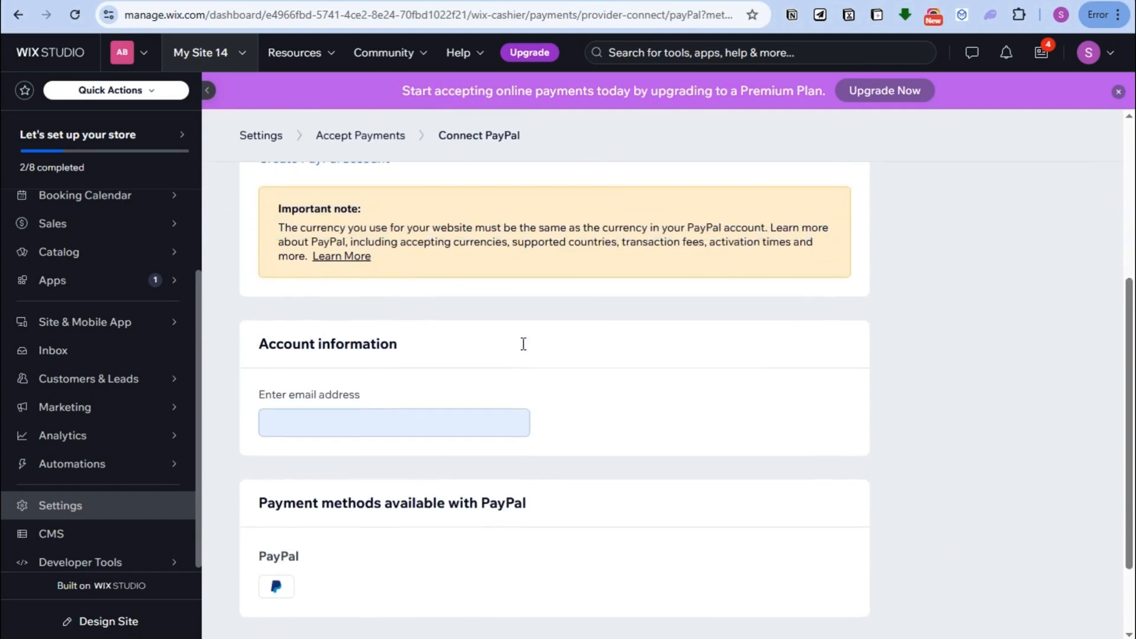
{"action": "scroll", "coordinate": [521, 418], "scroll_direction": "up", "scroll_amount": 3}
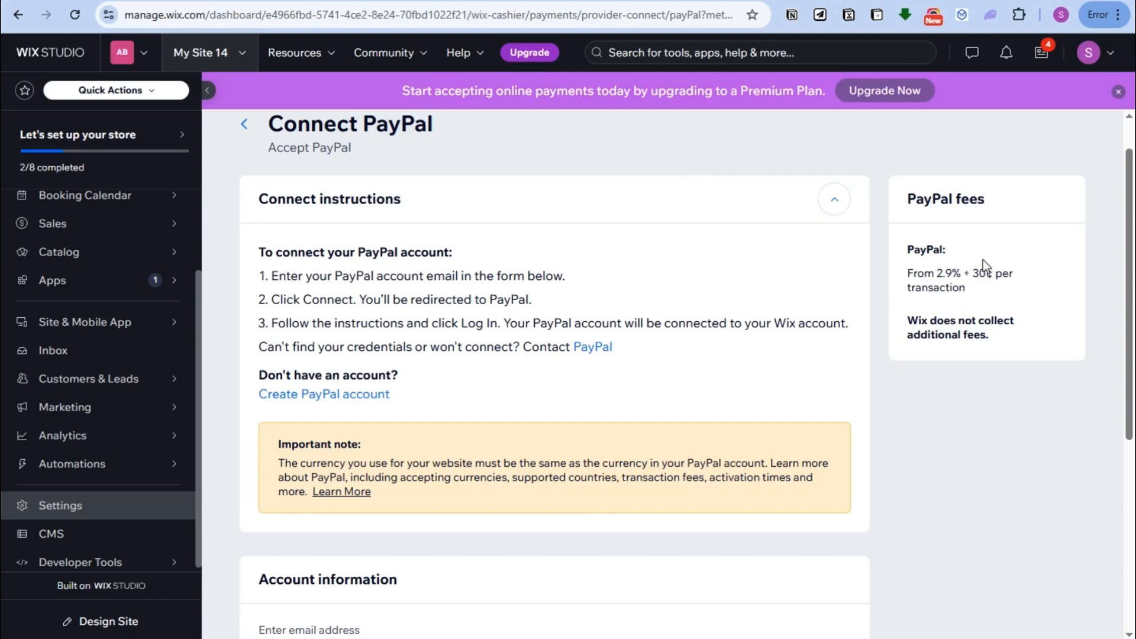
{"action": "scroll", "coordinate": [899, 233], "scroll_direction": "up", "scroll_amount": 1}
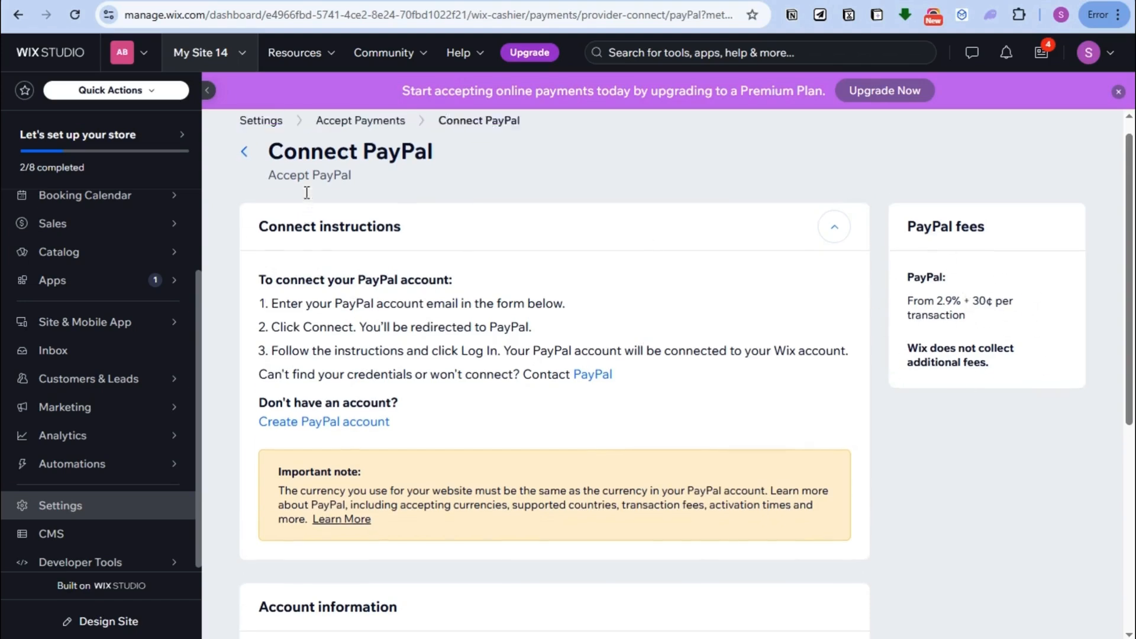
{"action": "left_click", "coordinate": [332, 140]}
{"action": "scroll", "coordinate": [548, 438], "scroll_direction": "down", "scroll_amount": 4}
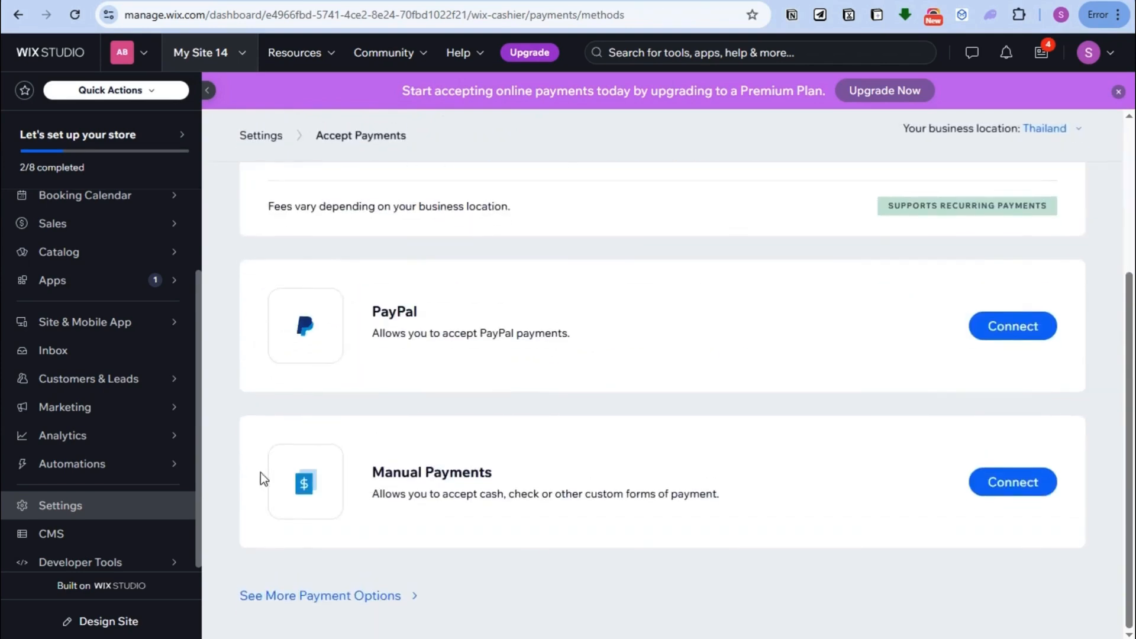
Step: Set the Manual Payments type to Cash on delivery and move to the customer payment instructions field
{"action": "left_click", "coordinate": [1006, 491]}
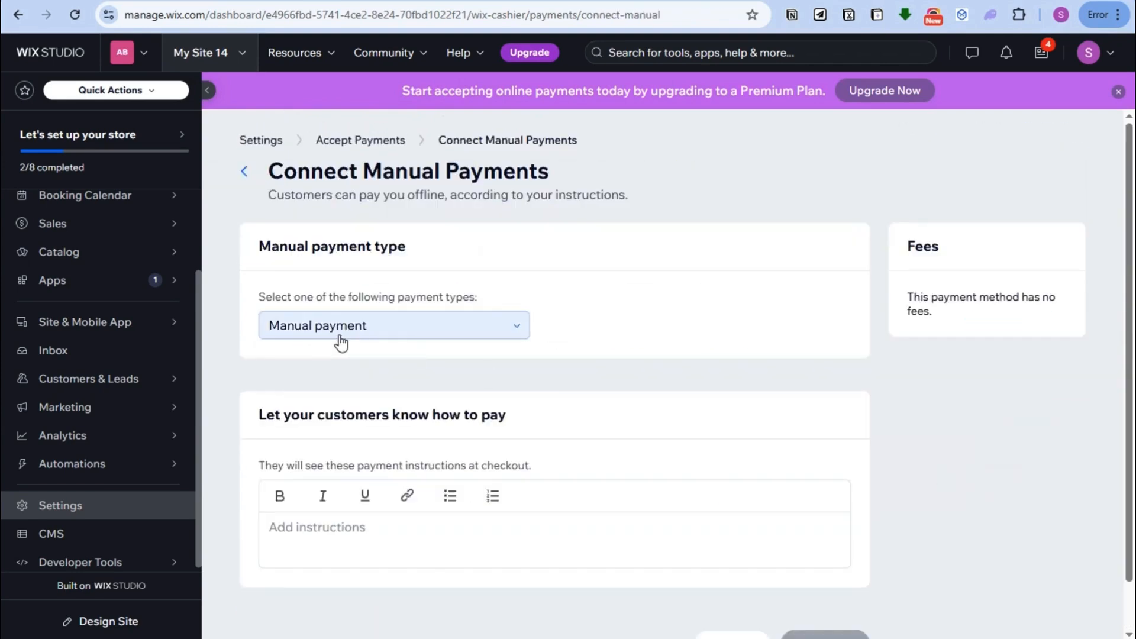
{"action": "left_click", "coordinate": [320, 335]}
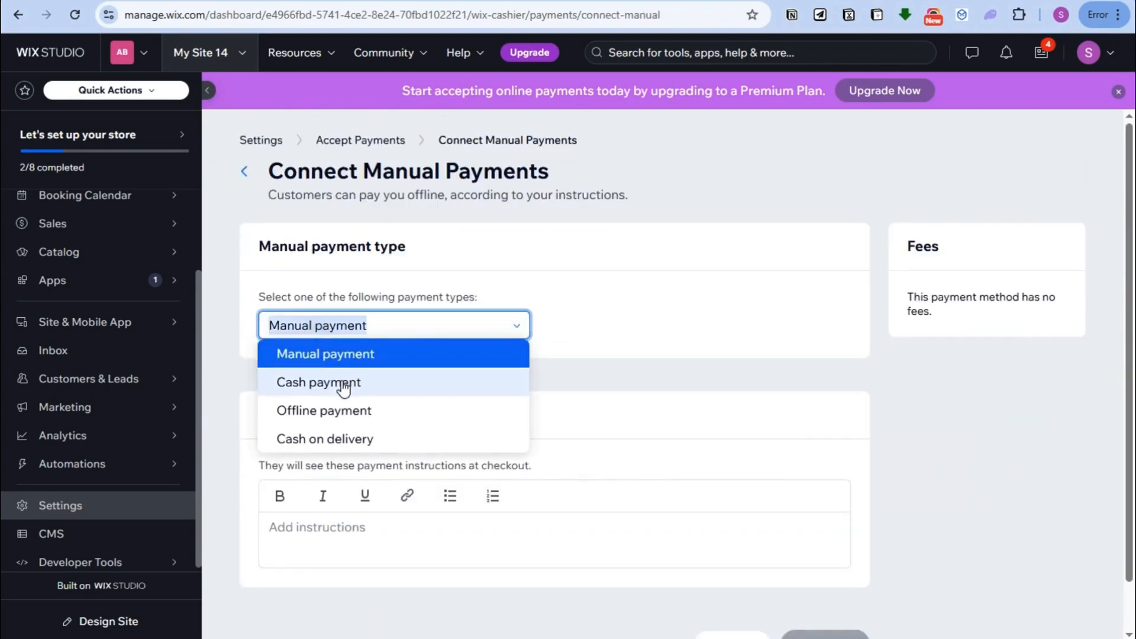
{"action": "left_click", "coordinate": [343, 382]}
{"action": "scroll", "coordinate": [334, 379], "scroll_direction": "down", "scroll_amount": 1}
{"action": "left_click", "coordinate": [337, 276]}
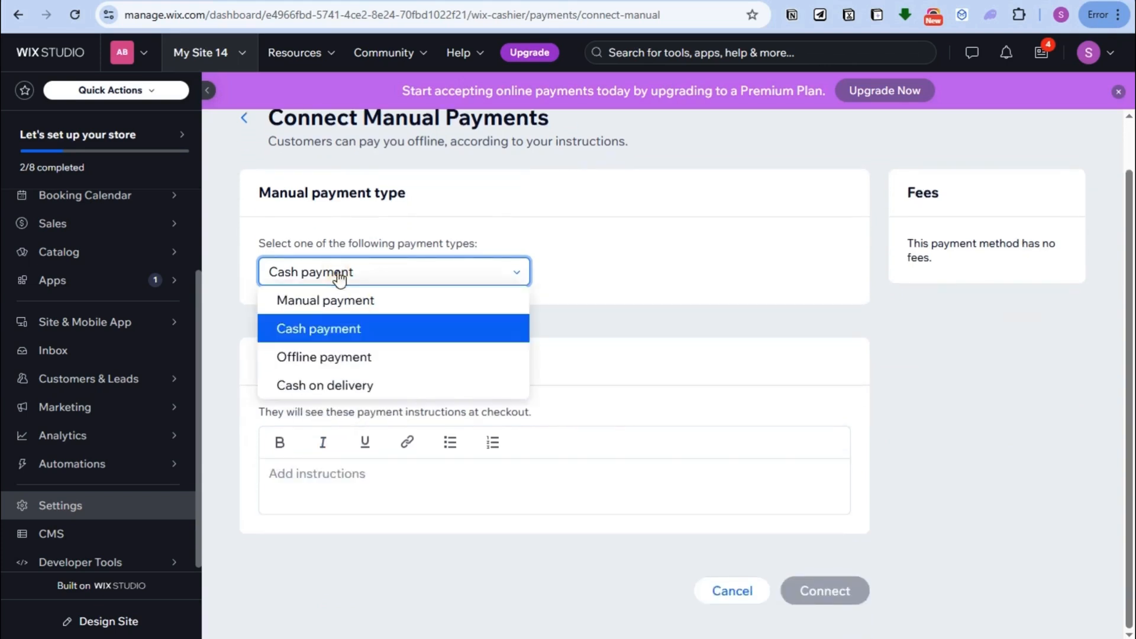
{"action": "left_click", "coordinate": [320, 358]}
{"action": "left_click", "coordinate": [323, 277]}
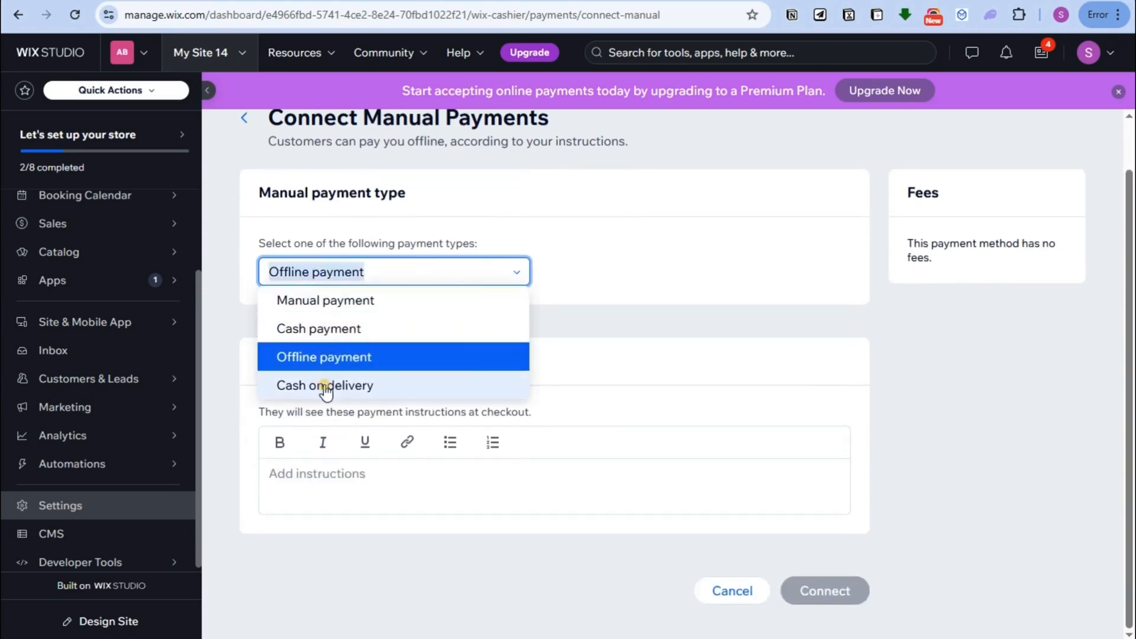
{"action": "left_click", "coordinate": [325, 388]}
{"action": "left_click", "coordinate": [369, 480]}
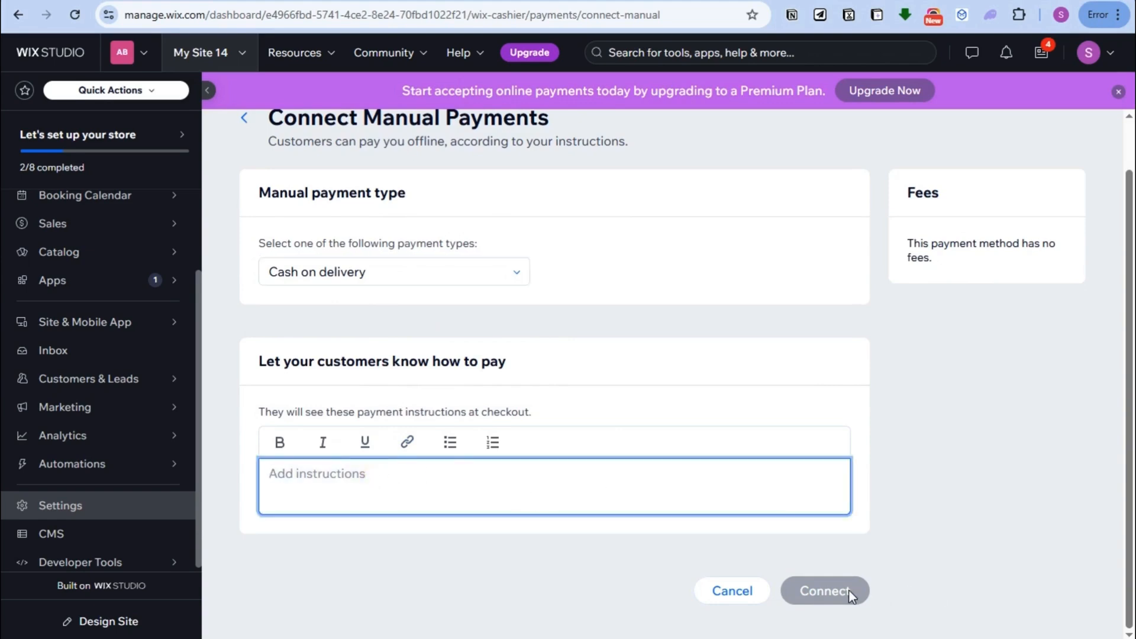
Step: Try to return to the main Settings page without connecting, dismissing the leave warnings
{"action": "left_click", "coordinate": [246, 120]}
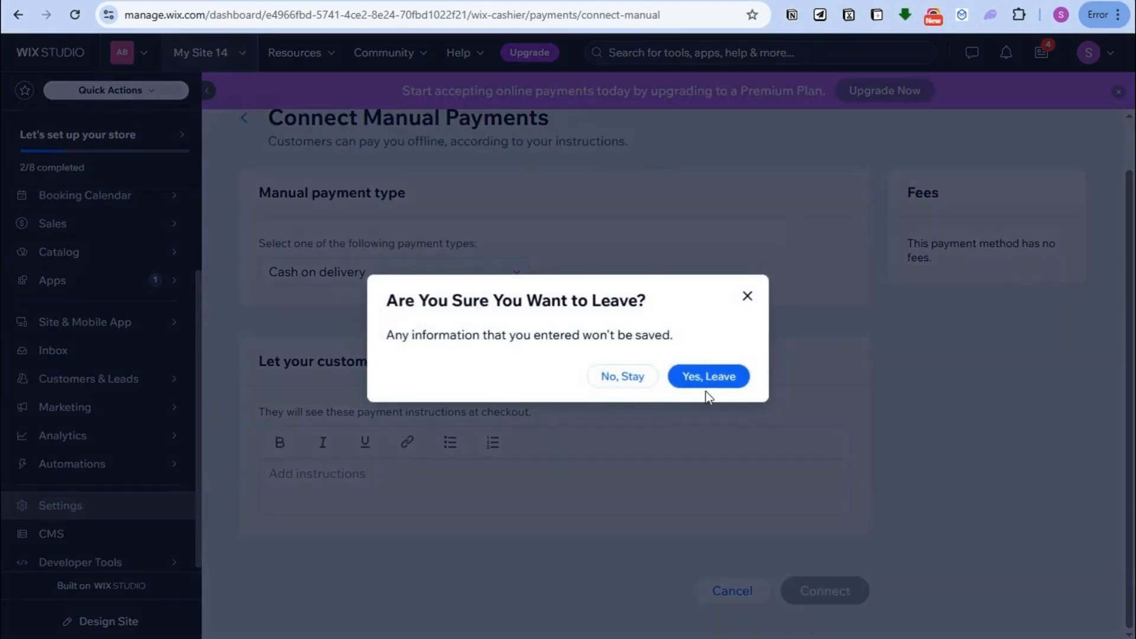
{"action": "left_click", "coordinate": [755, 297]}
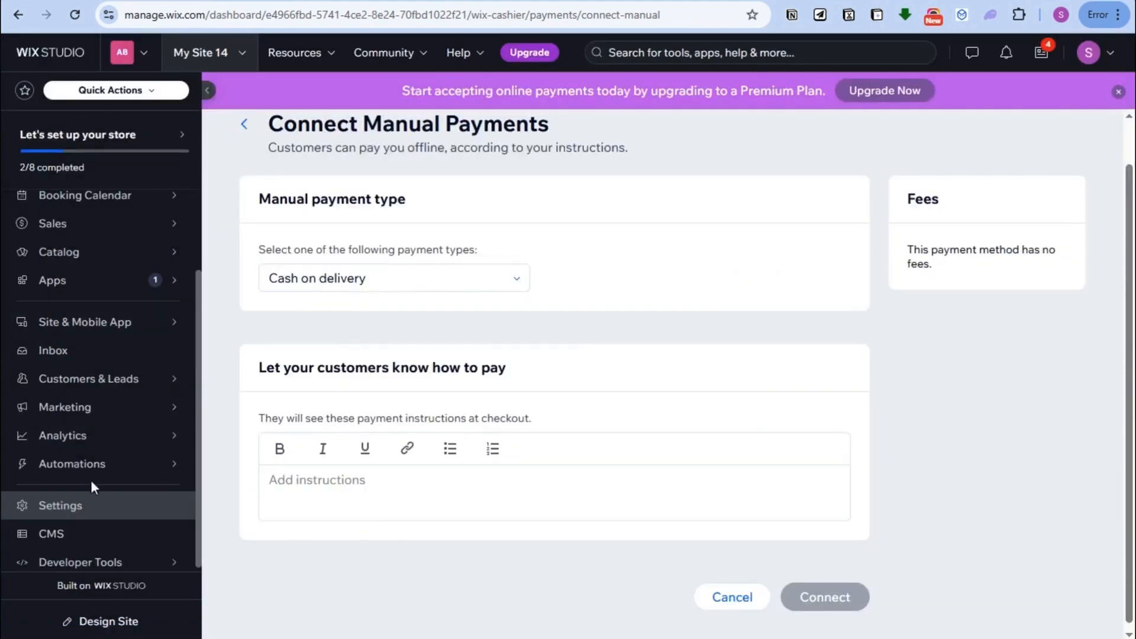
{"action": "double_click", "coordinate": [90, 502]}
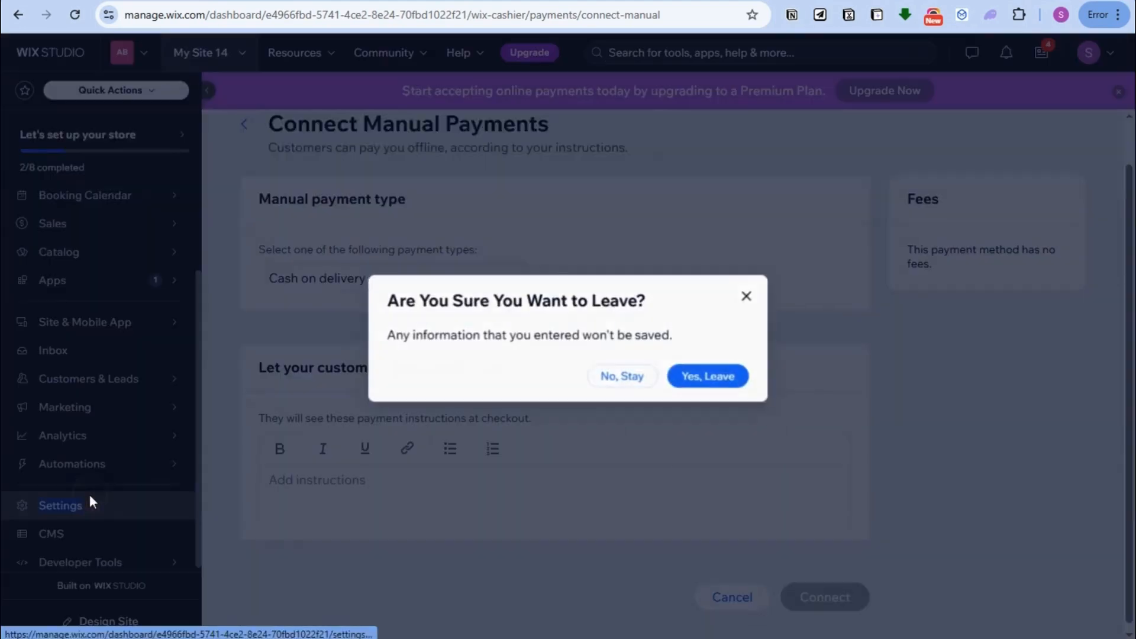
{"action": "left_click", "coordinate": [748, 296]}
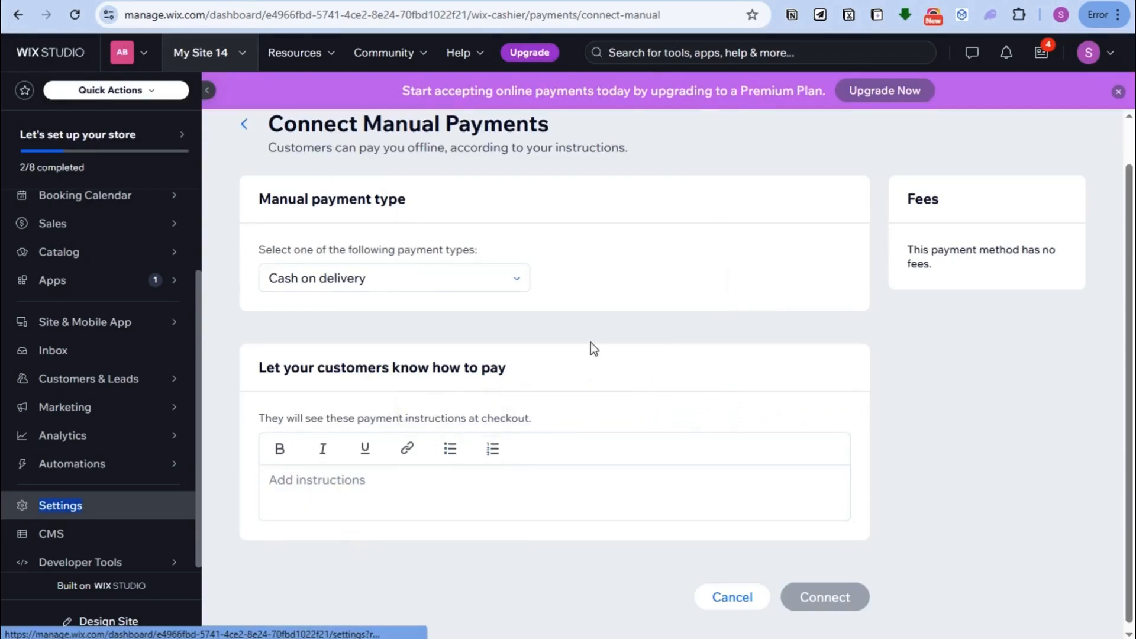
{"action": "left_click", "coordinate": [89, 497]}
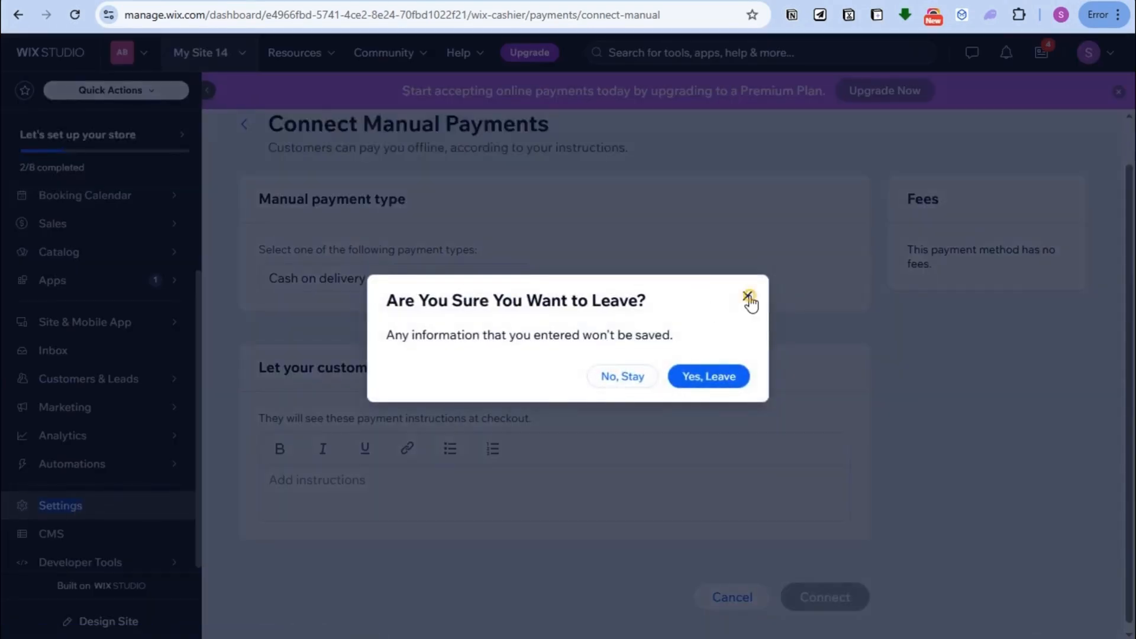